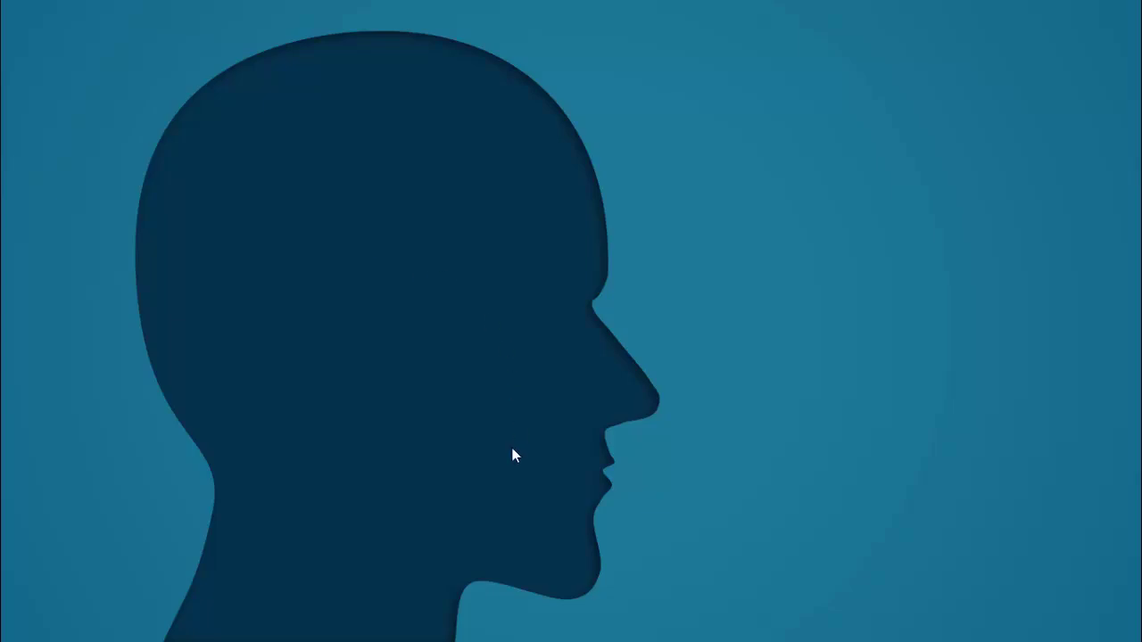
- Preview the finished brain infographic, revealing its first two sections, then advance to the next slide
{"action": "left_click", "coordinate": [809, 444]}
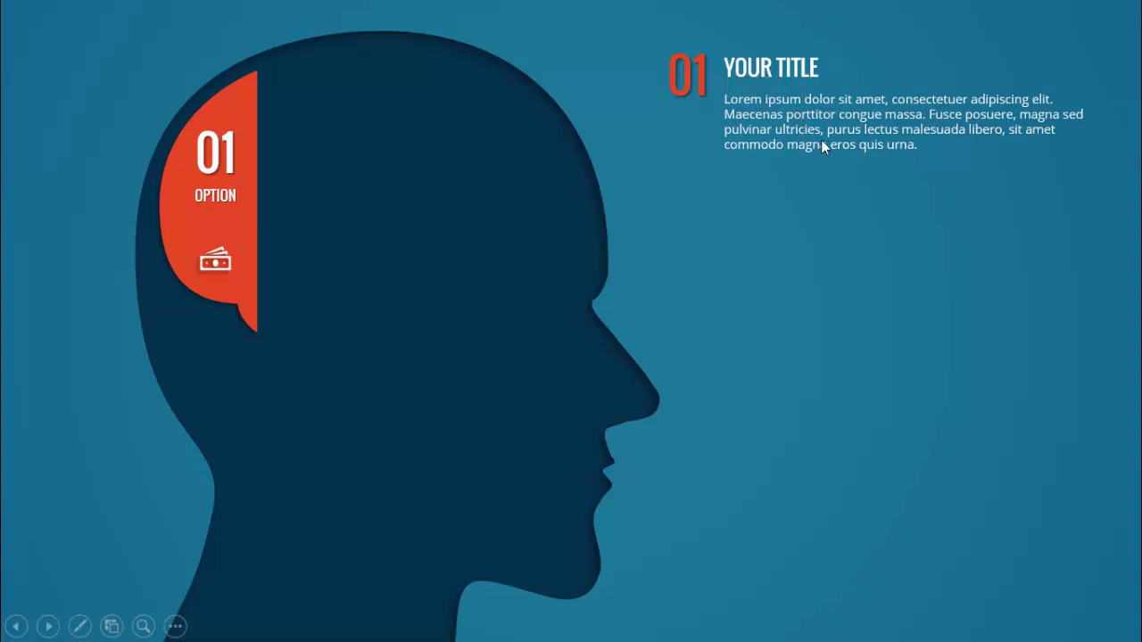
{"action": "left_click", "coordinate": [834, 431]}
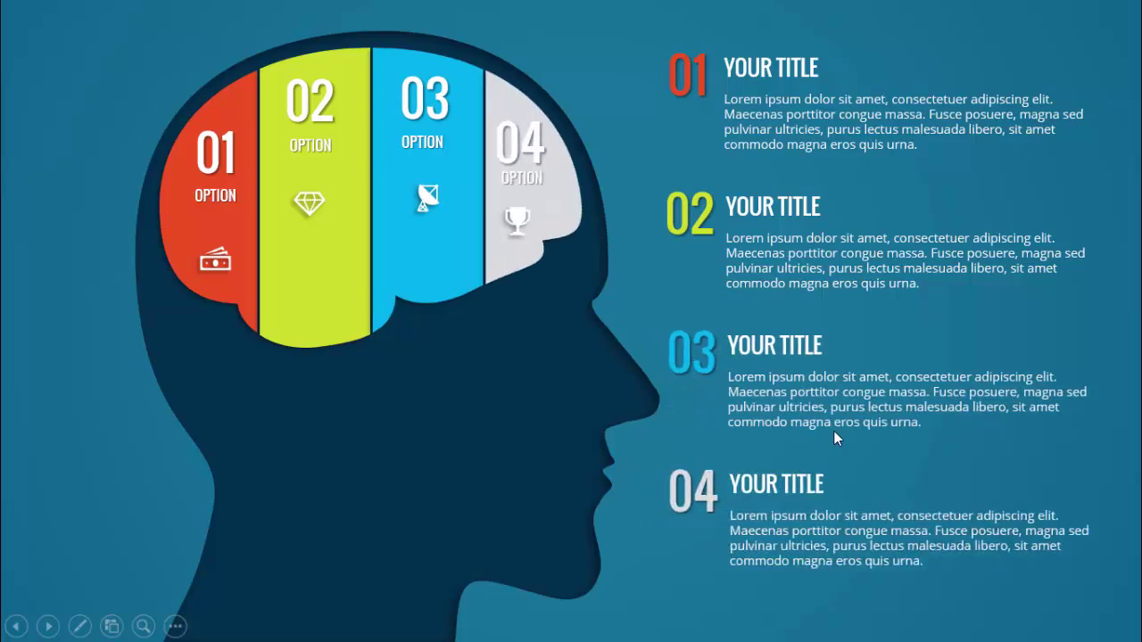
{"action": "left_click", "coordinate": [834, 431]}
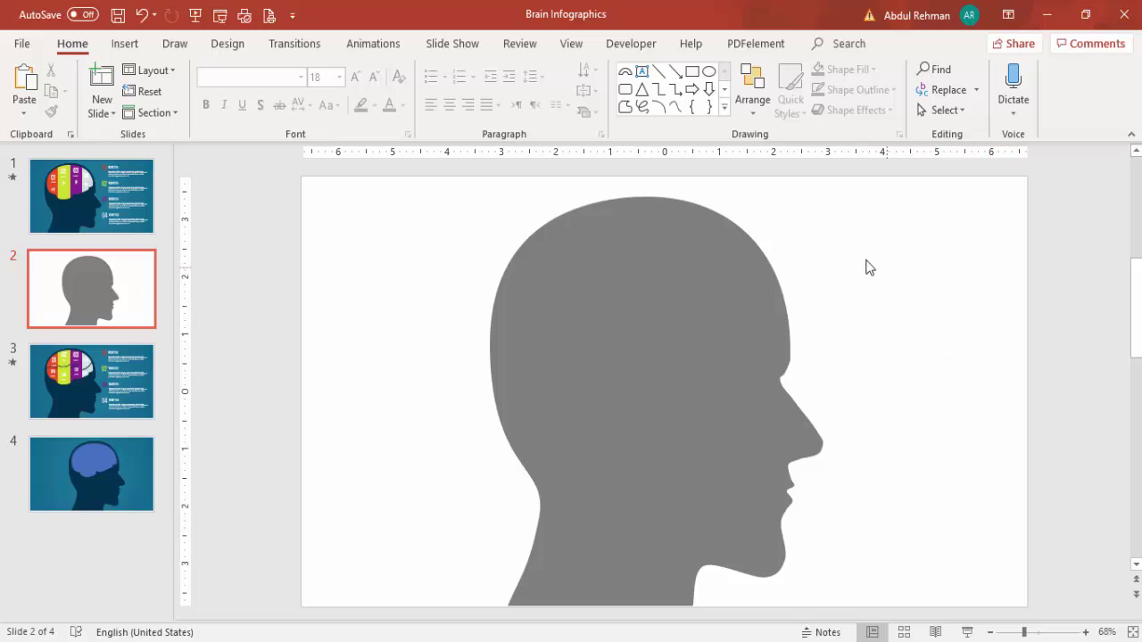
- Give slide 2's background a three-stop dark-blue Radial gradient radiating From Center
{"action": "right_click", "coordinate": [830, 248]}
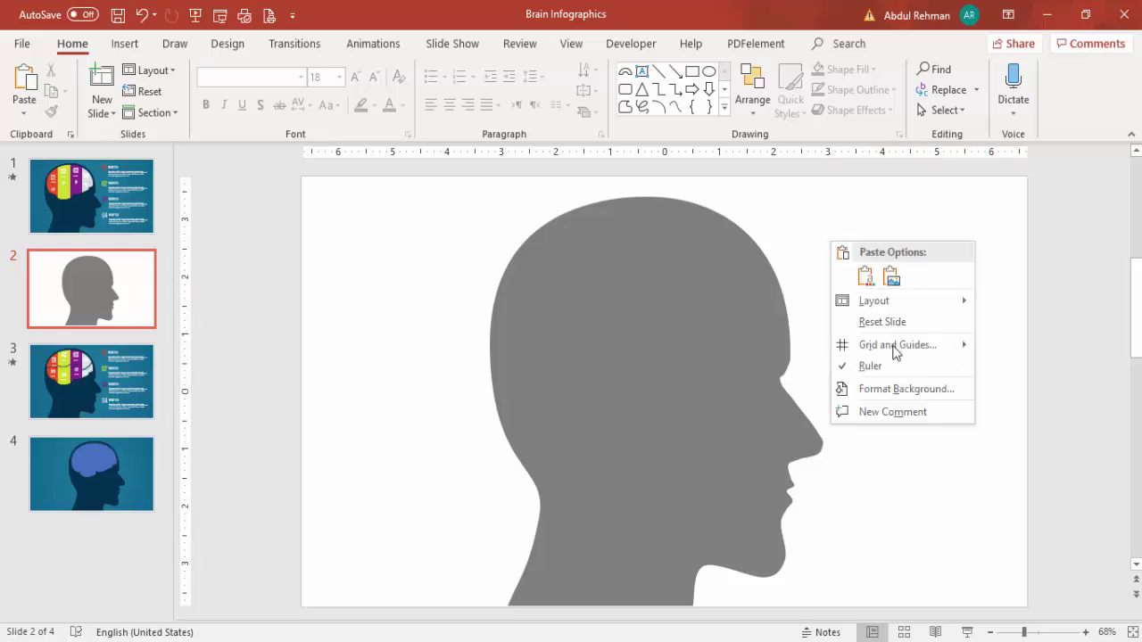
{"action": "left_click", "coordinate": [928, 391]}
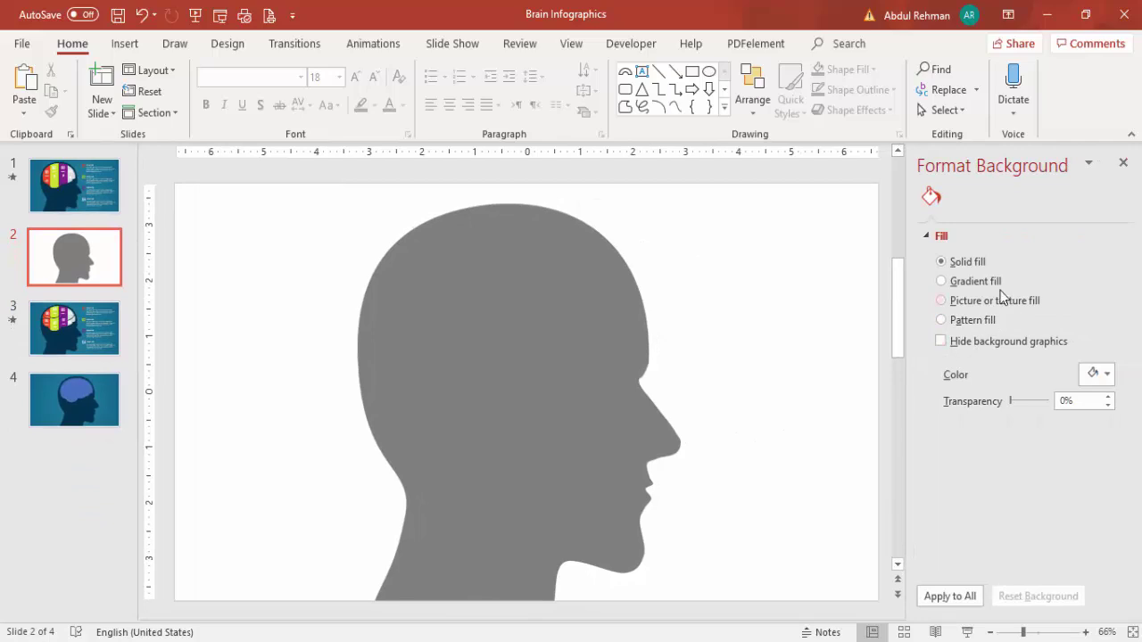
{"action": "left_click", "coordinate": [991, 282]}
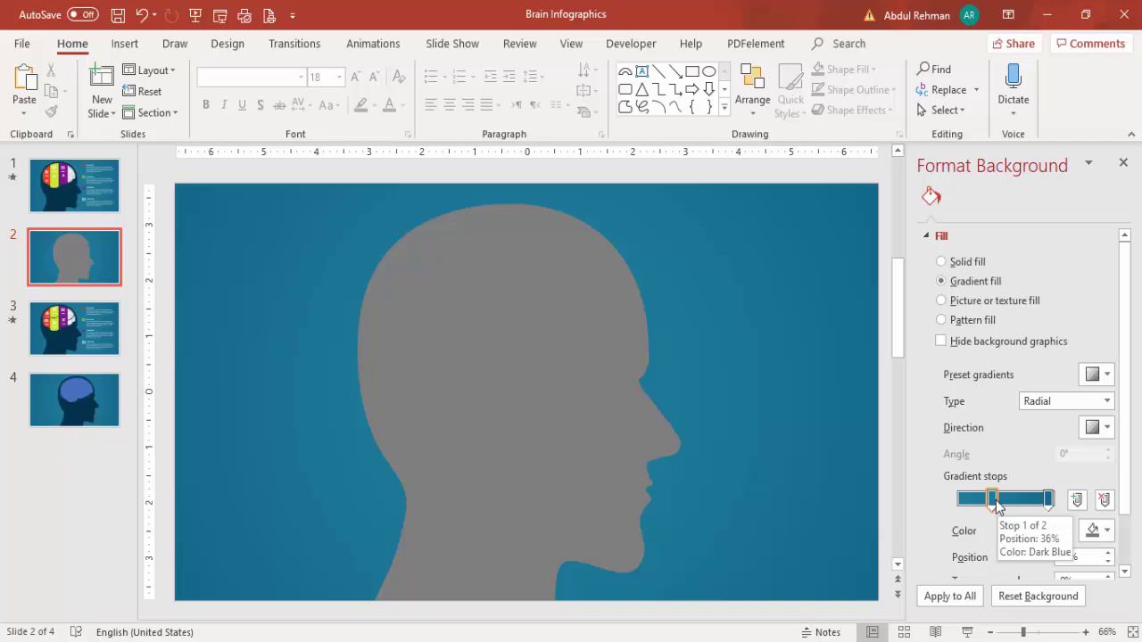
{"action": "left_click_drag", "start_coordinate": [997, 505], "coordinate": [1022, 506]}
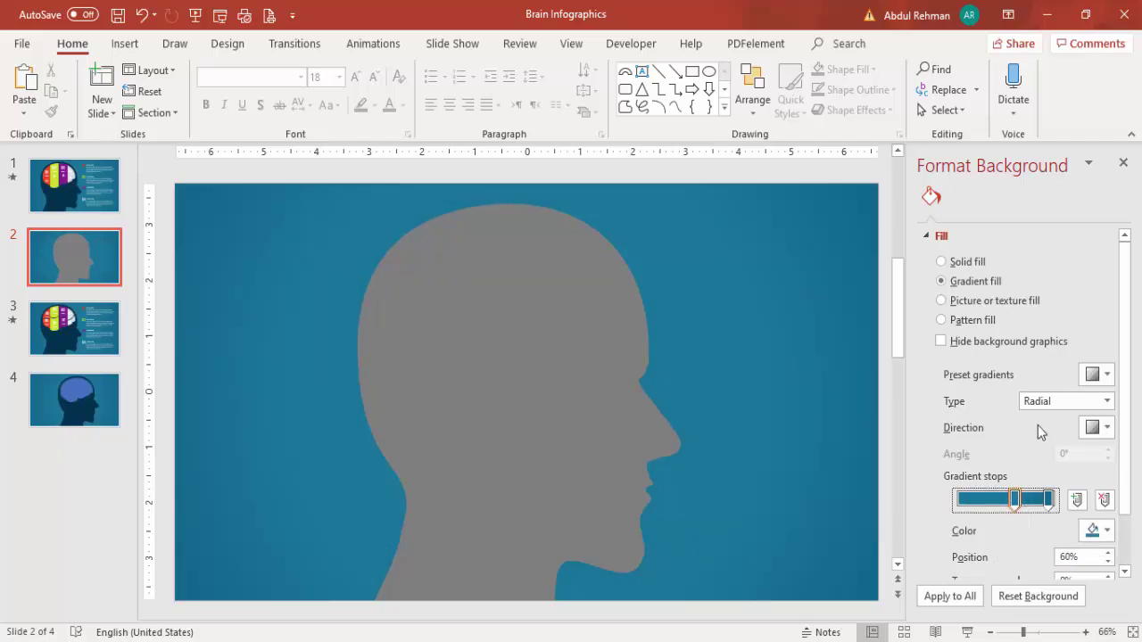
{"action": "left_click", "coordinate": [1067, 401]}
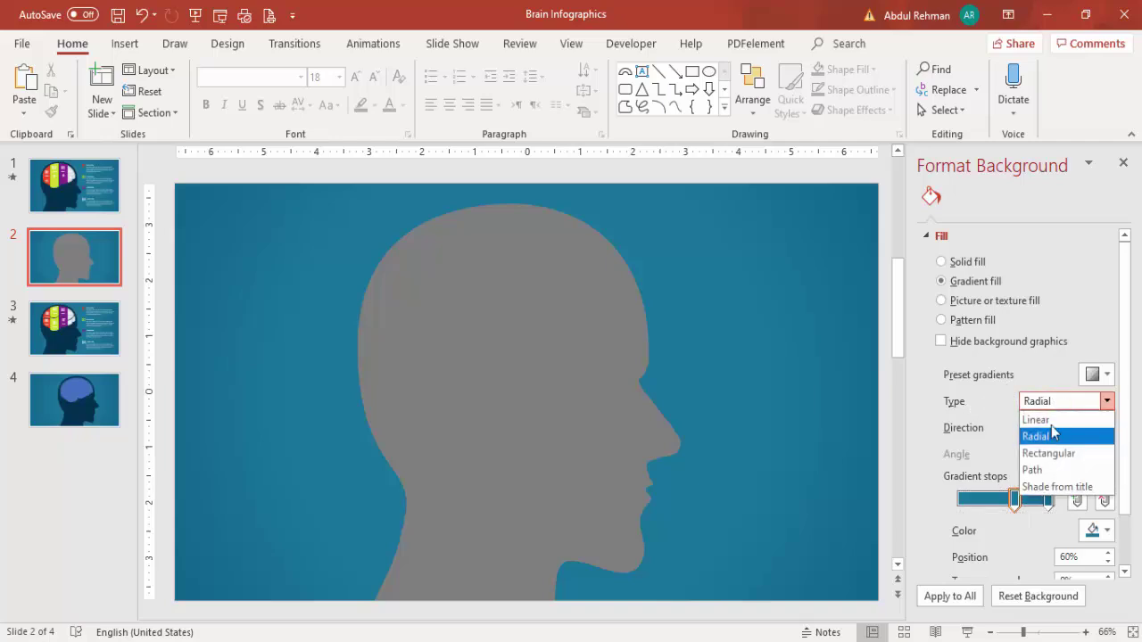
{"action": "left_click", "coordinate": [1044, 439]}
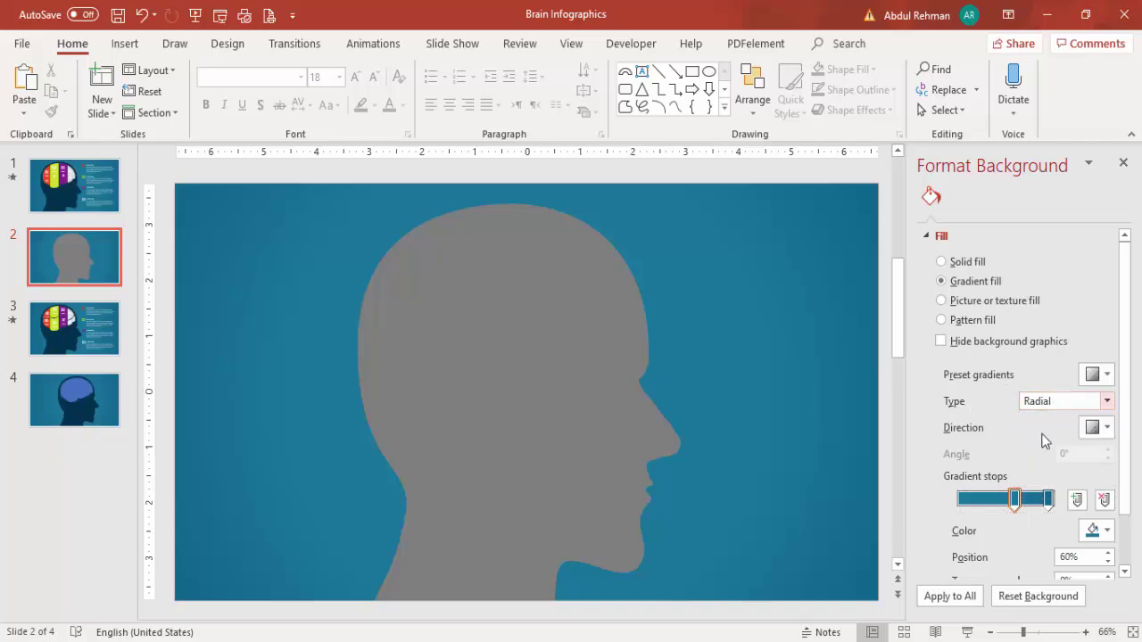
{"action": "left_click", "coordinate": [1098, 428]}
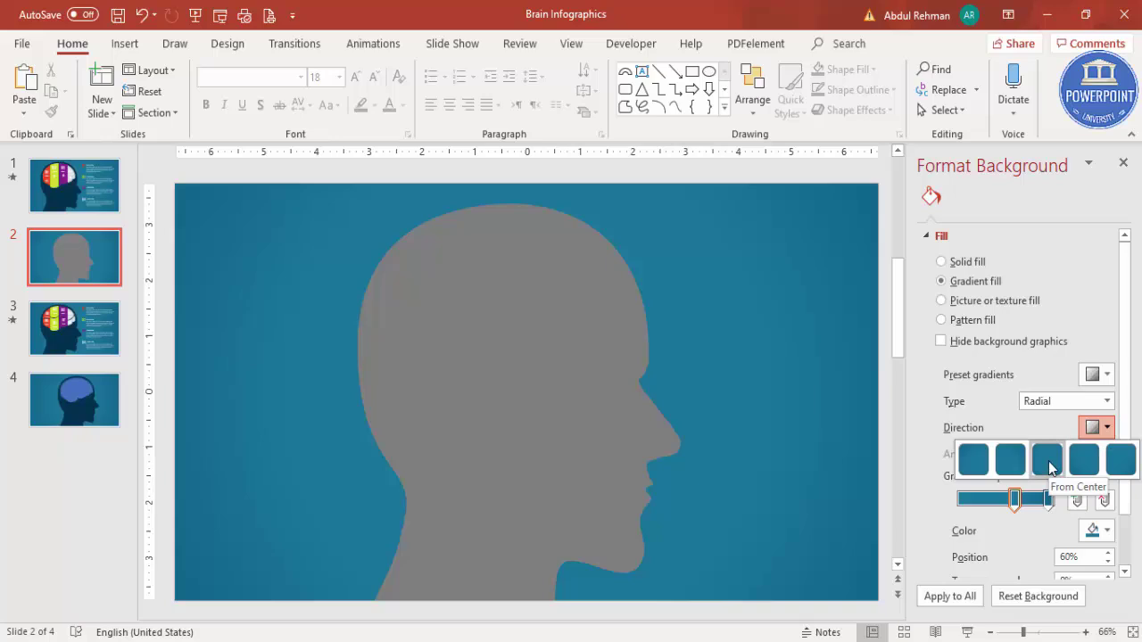
{"action": "left_click", "coordinate": [1050, 462]}
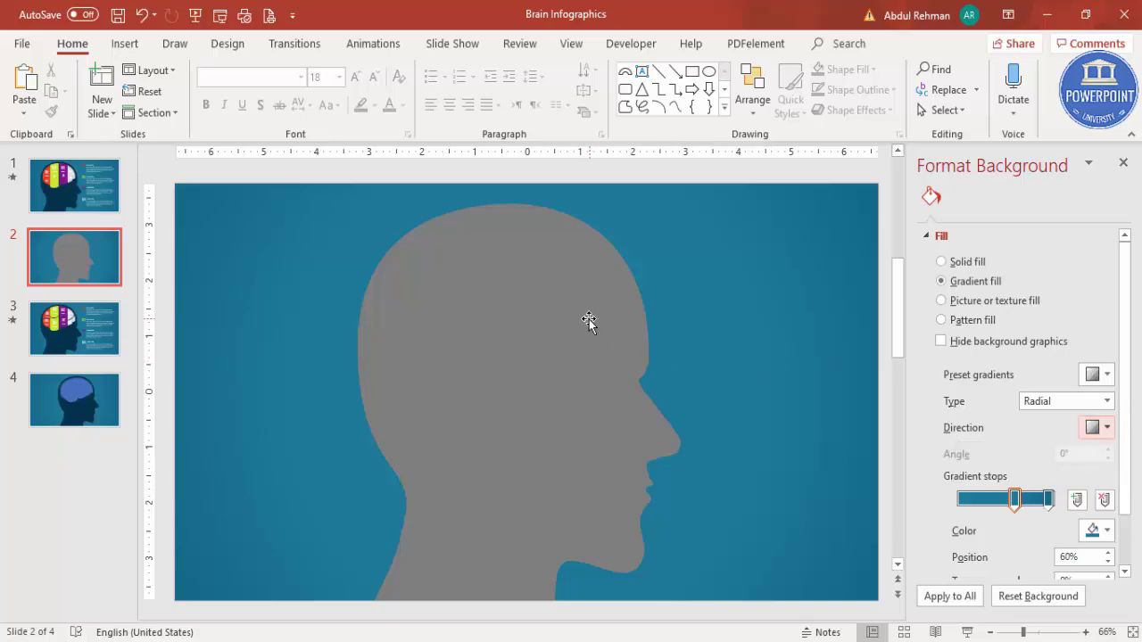
{"action": "left_click", "coordinate": [560, 267]}
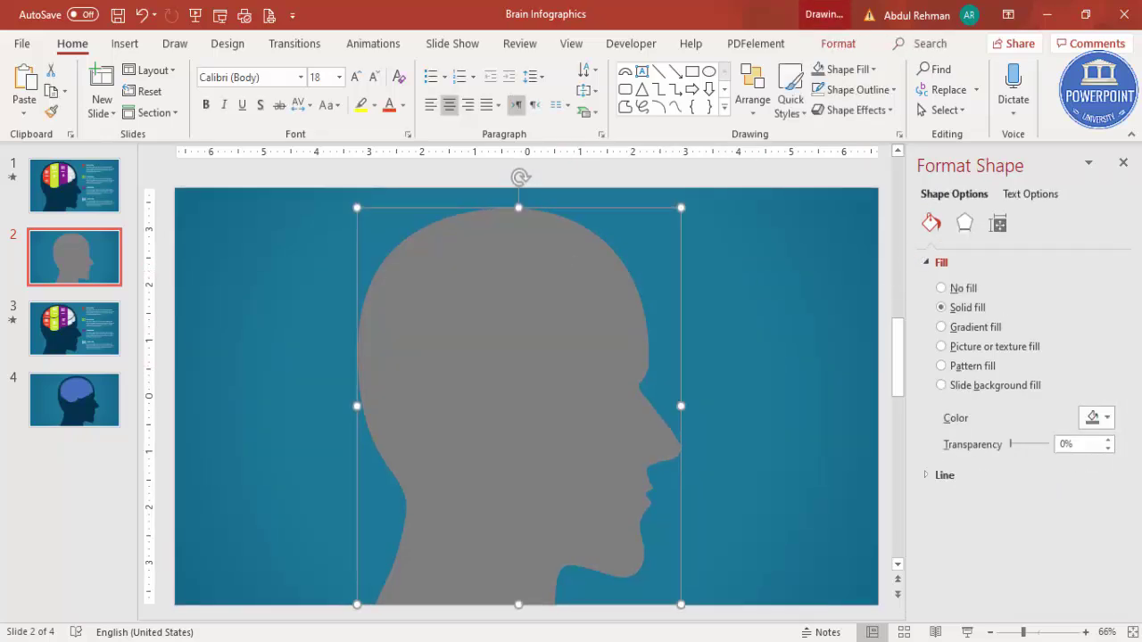
- Fill the head dark navy and give it an Inside: Bottom Right shadow at 6 pt
{"action": "left_click", "coordinate": [858, 71]}
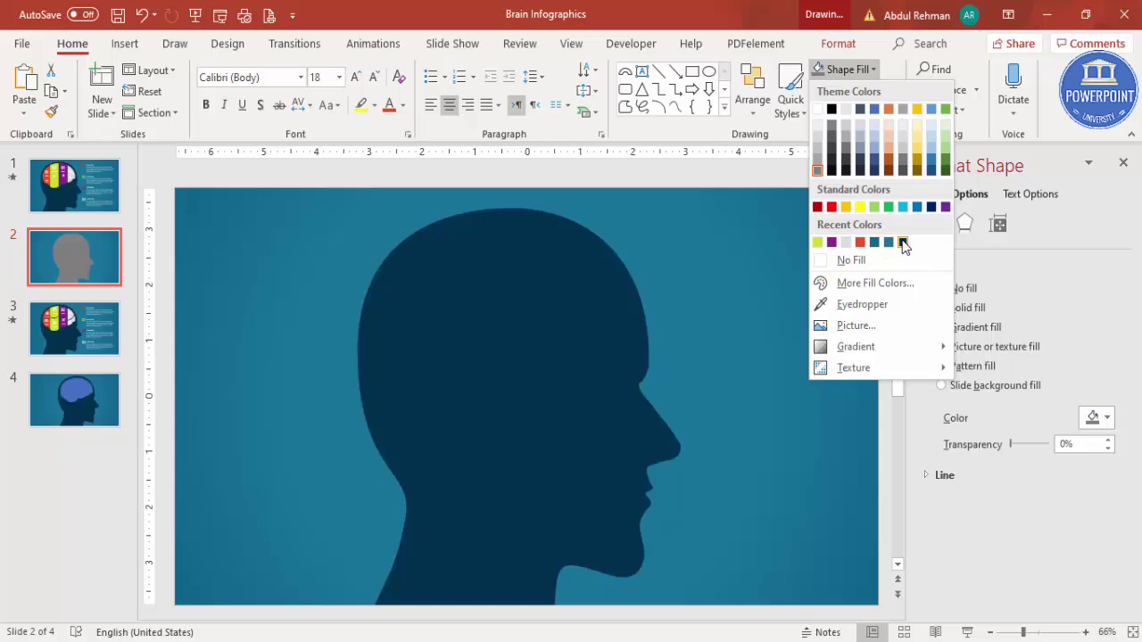
{"action": "left_click", "coordinate": [903, 243]}
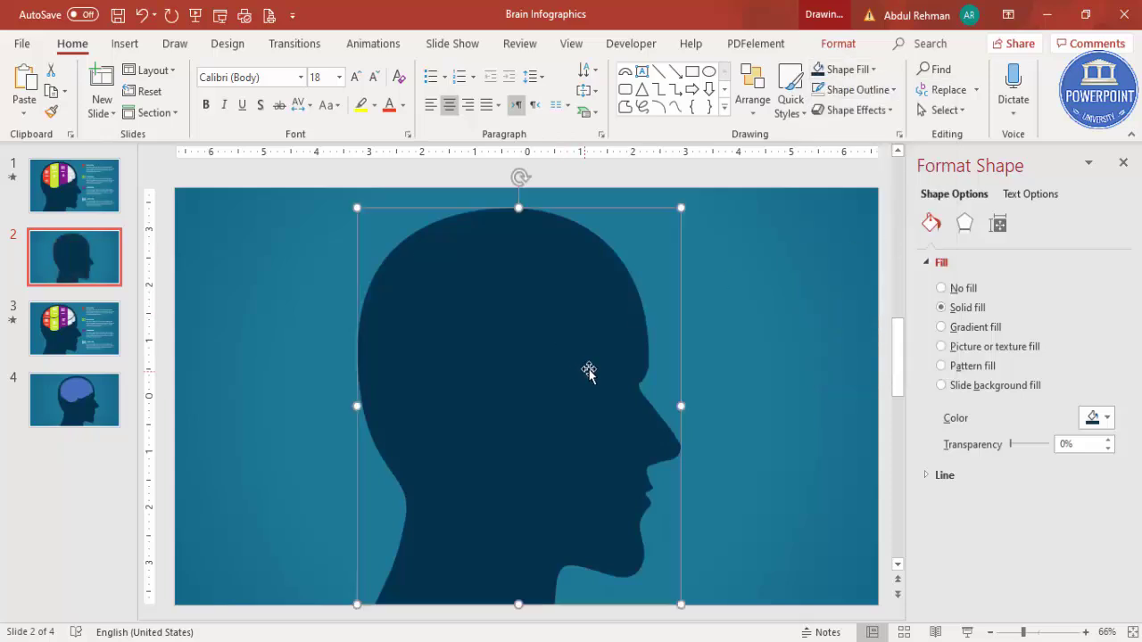
{"action": "left_click", "coordinate": [964, 223]}
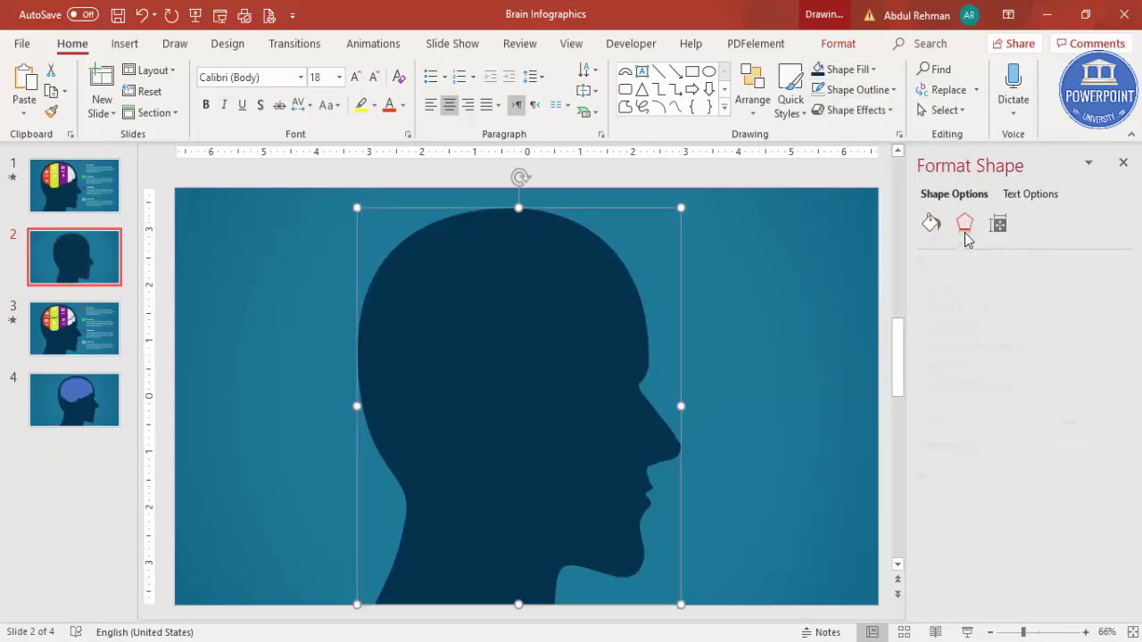
{"action": "left_click", "coordinate": [1099, 285]}
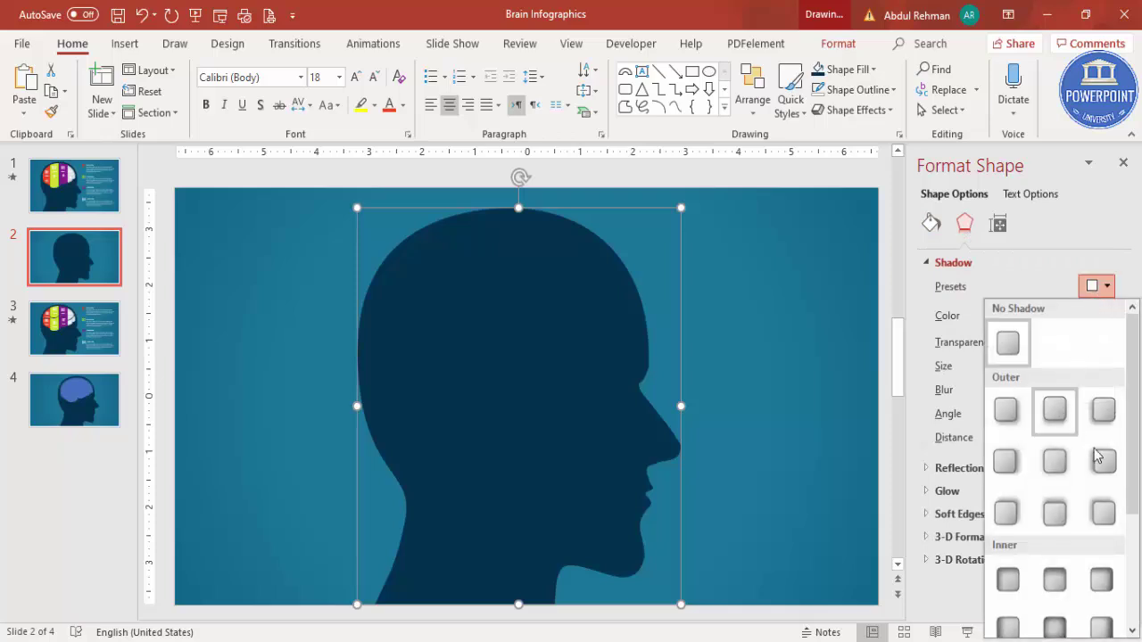
{"action": "scroll", "coordinate": [1138, 464], "scroll_direction": "down", "scroll_amount": 3}
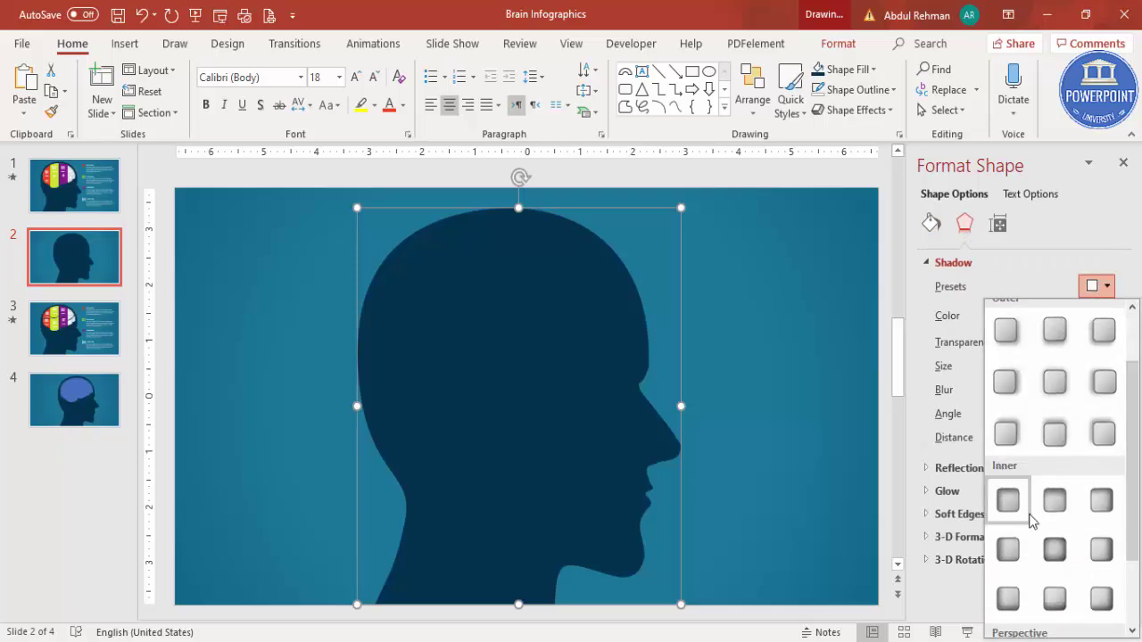
{"action": "left_click", "coordinate": [1103, 600]}
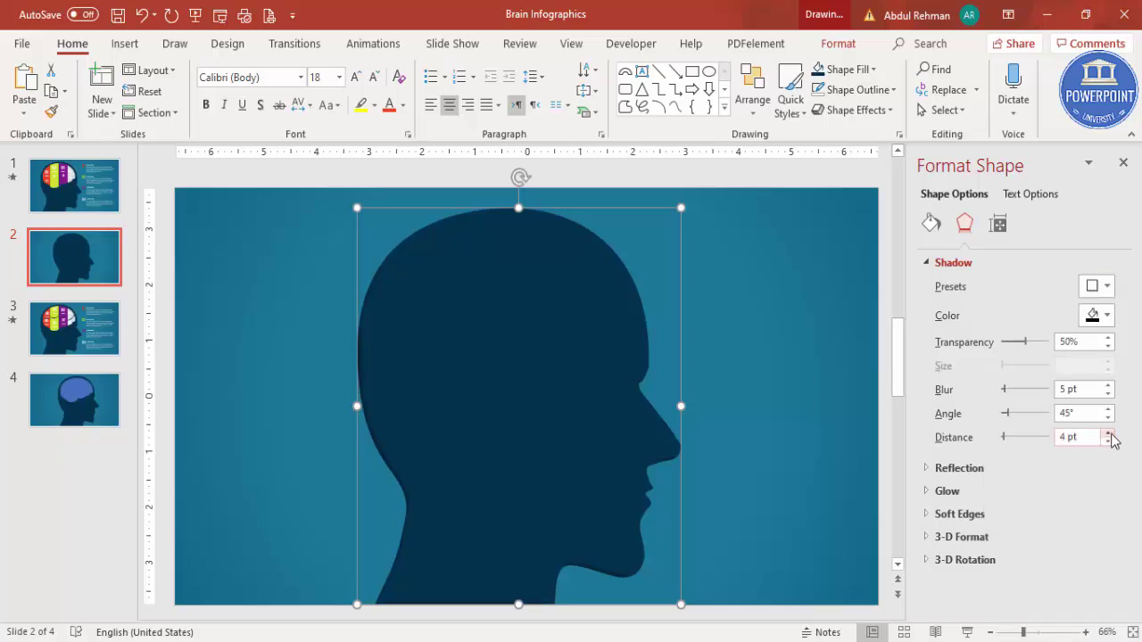
{"action": "left_click", "coordinate": [779, 359]}
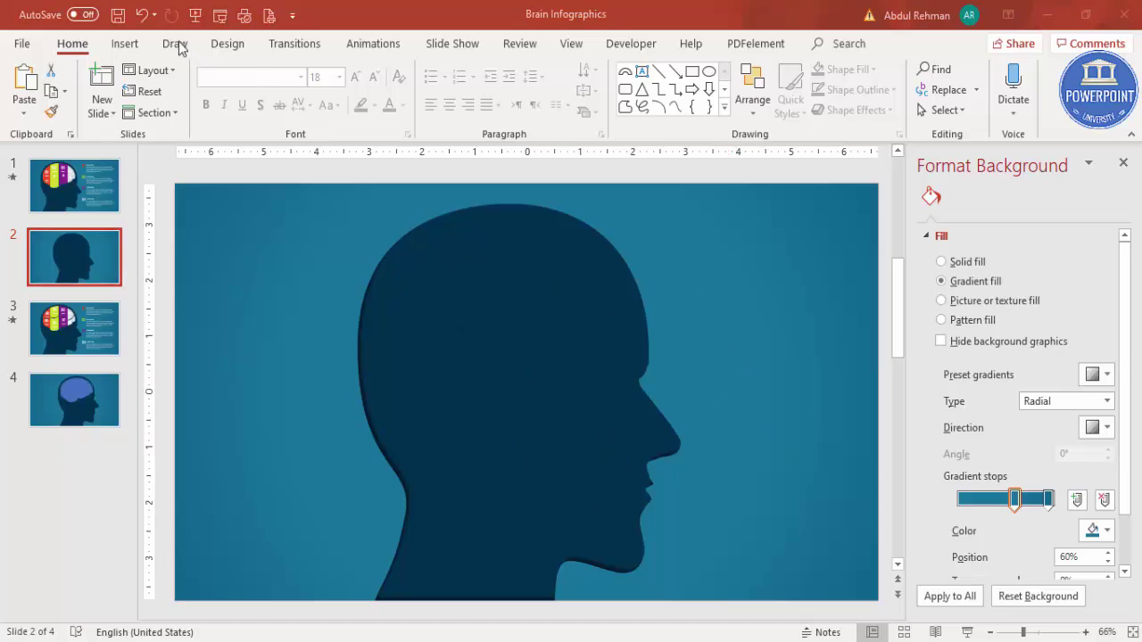
- Draw a blue oval about 2.94" by 4.6" across the top of the head
{"action": "left_click", "coordinate": [123, 44]}
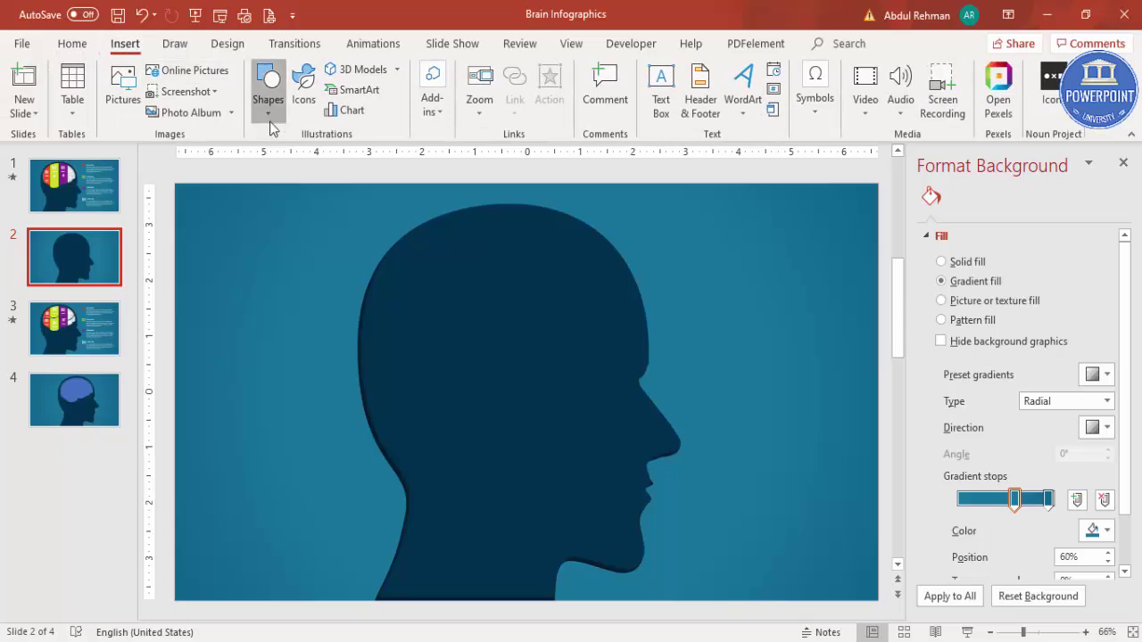
{"action": "left_click", "coordinate": [269, 114]}
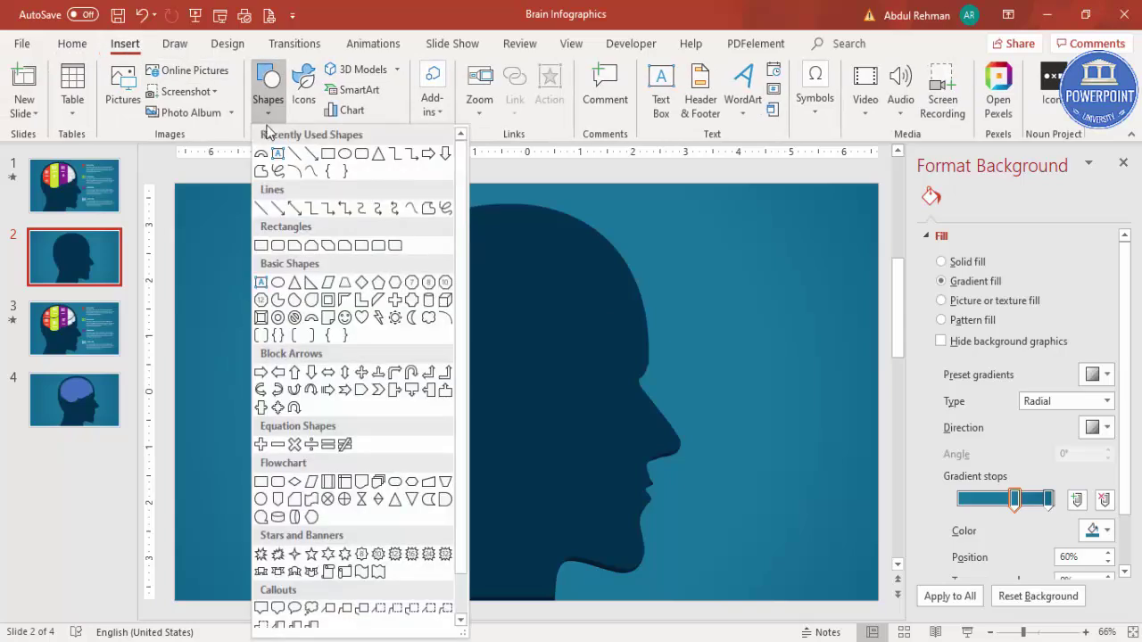
{"action": "left_click", "coordinate": [278, 284]}
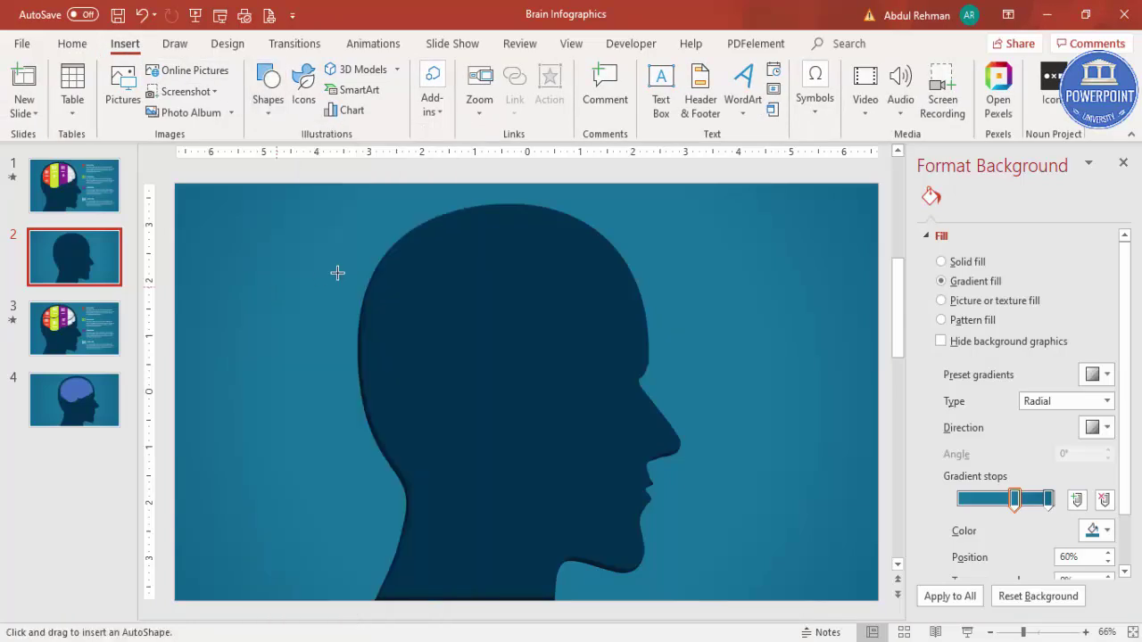
{"action": "left_click_drag", "start_coordinate": [403, 247], "coordinate": [627, 403]}
{"action": "left_click_drag", "start_coordinate": [490, 300], "coordinate": [470, 275]}
{"action": "left_click_drag", "start_coordinate": [606, 299], "coordinate": [619, 299]}
{"action": "left_click_drag", "start_coordinate": [501, 219], "coordinate": [501, 215]}
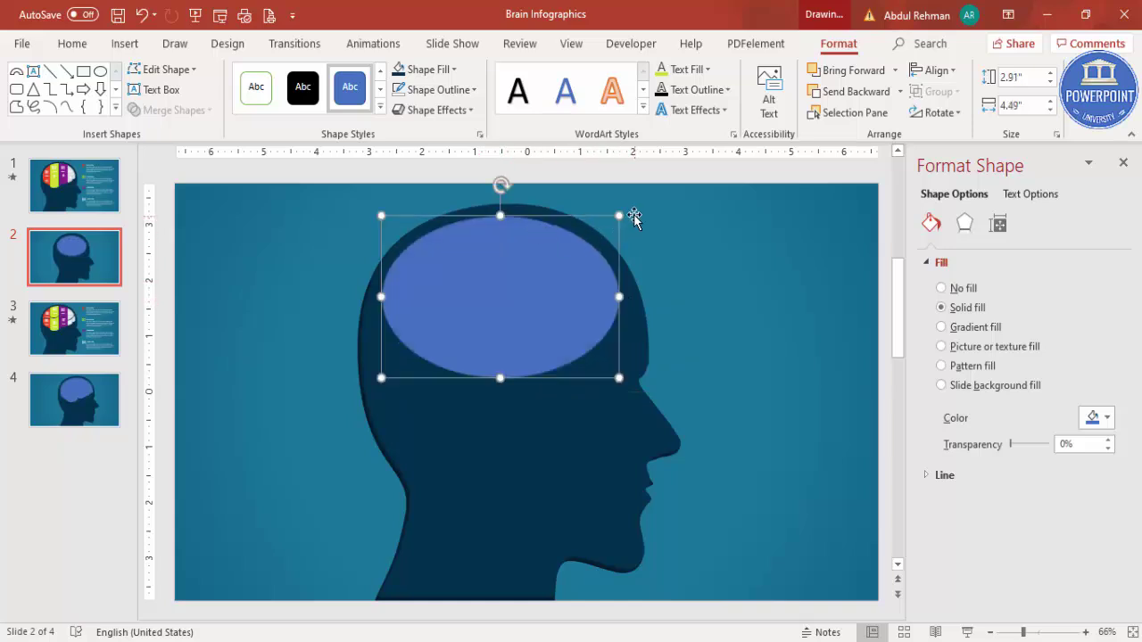
{"action": "left_click", "coordinate": [625, 214]}
{"action": "left_click_drag", "start_coordinate": [626, 214], "coordinate": [381, 377]}
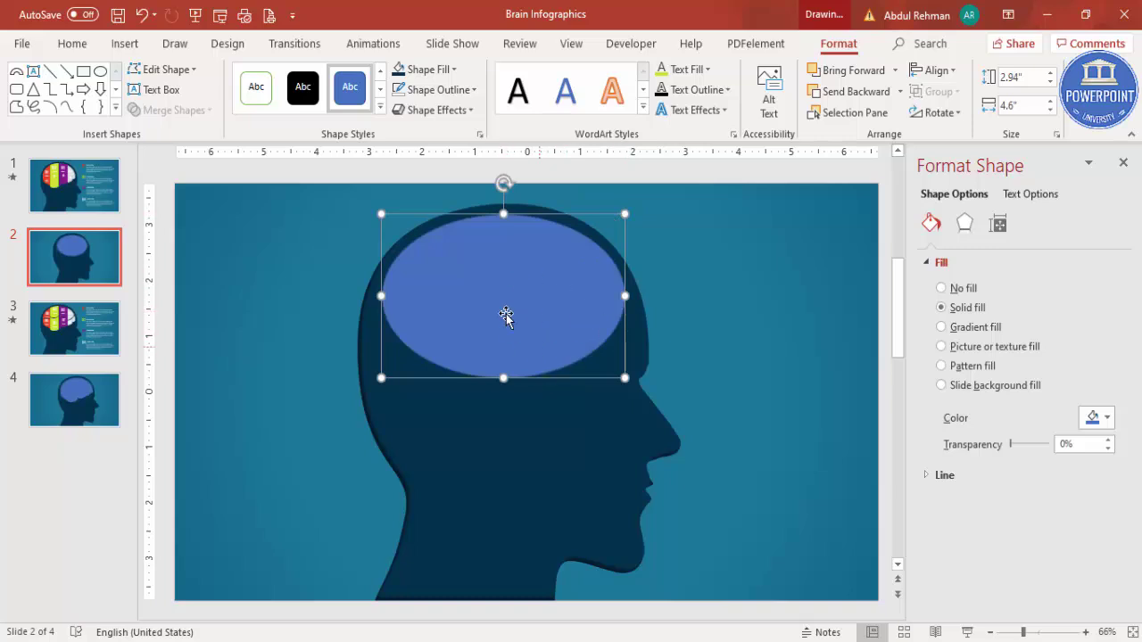
- Edit the oval's points to flatten and curve its lower edge into a skull-following cap
{"action": "right_click", "coordinate": [520, 304]}
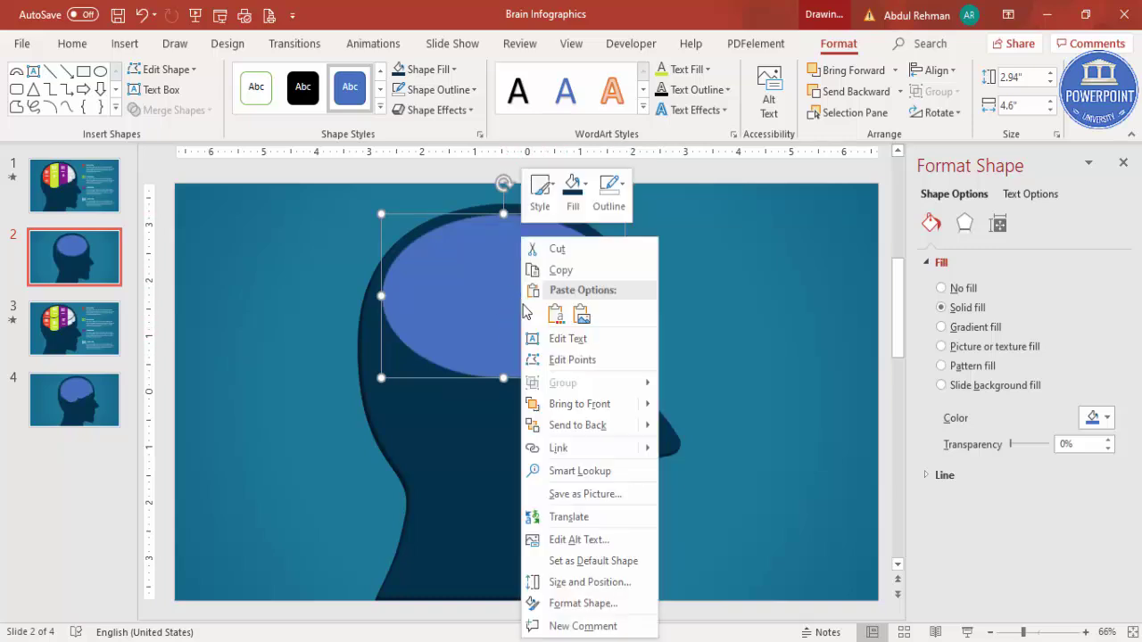
{"action": "left_click", "coordinate": [613, 360]}
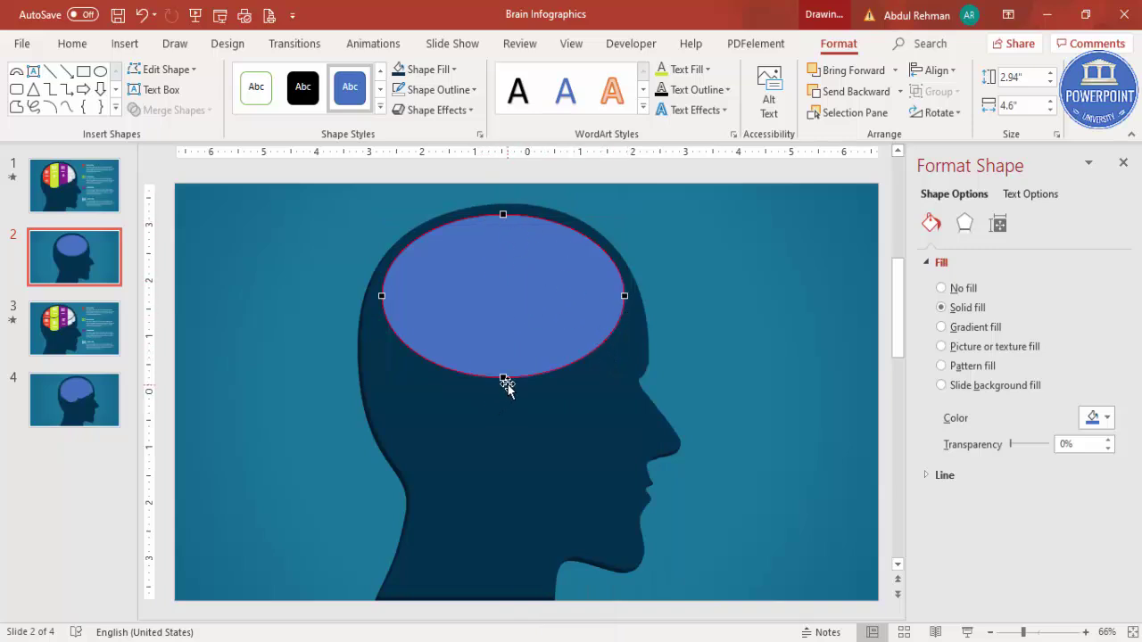
{"action": "left_click_drag", "start_coordinate": [504, 379], "coordinate": [505, 332]}
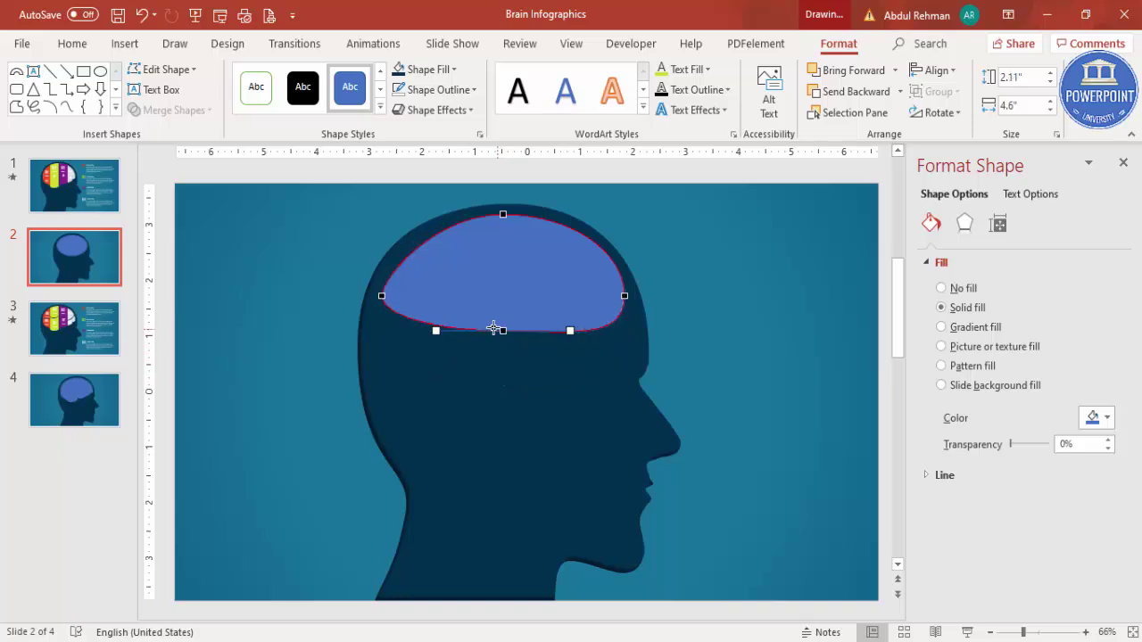
{"action": "left_click", "coordinate": [381, 296]}
{"action": "left_click_drag", "start_coordinate": [381, 325], "coordinate": [381, 351]}
{"action": "left_click", "coordinate": [625, 295]}
{"action": "left_click_drag", "start_coordinate": [627, 339], "coordinate": [626, 317]}
{"action": "left_click_drag", "start_coordinate": [629, 251], "coordinate": [619, 268]}
{"action": "left_click", "coordinate": [506, 330]}
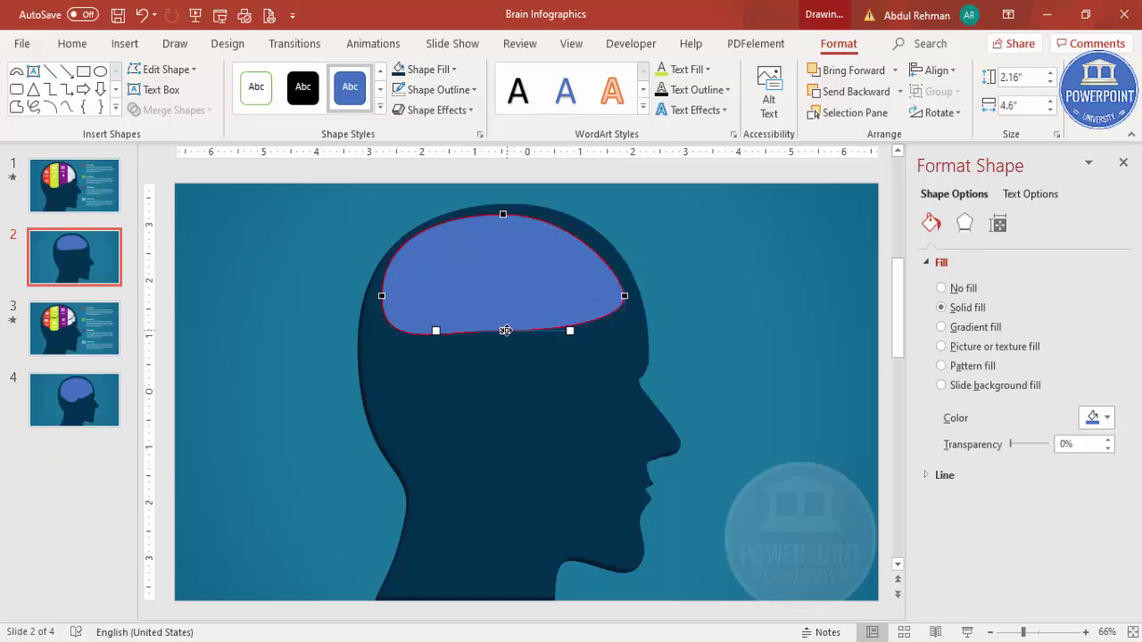
{"action": "left_click_drag", "start_coordinate": [505, 329], "coordinate": [504, 322]}
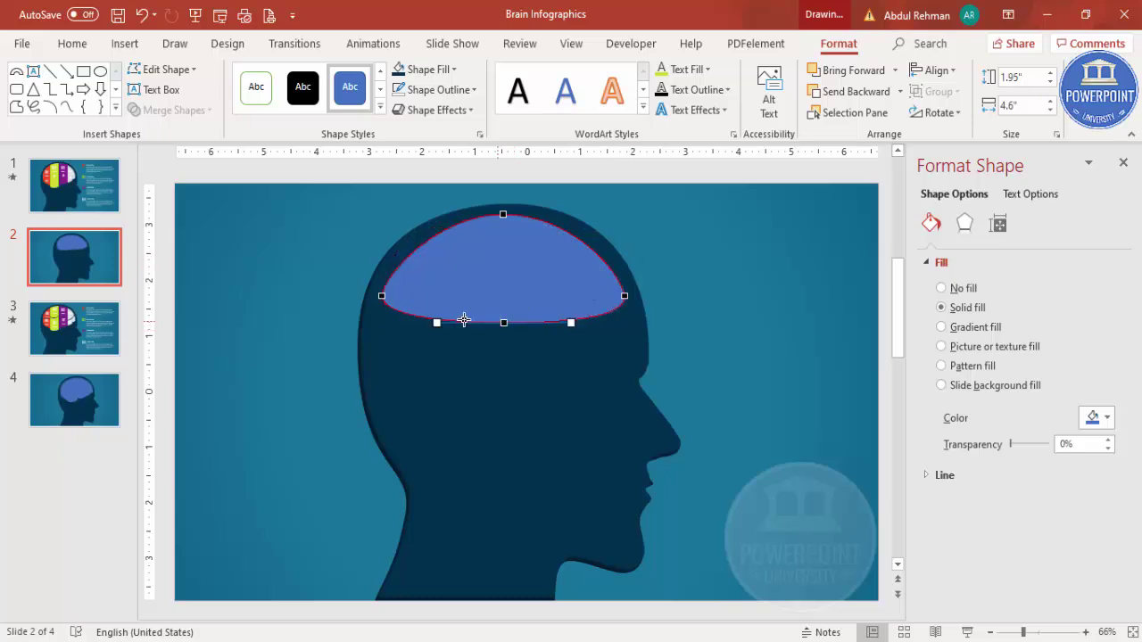
{"action": "left_click", "coordinate": [381, 296]}
{"action": "left_click_drag", "start_coordinate": [383, 317], "coordinate": [386, 342]}
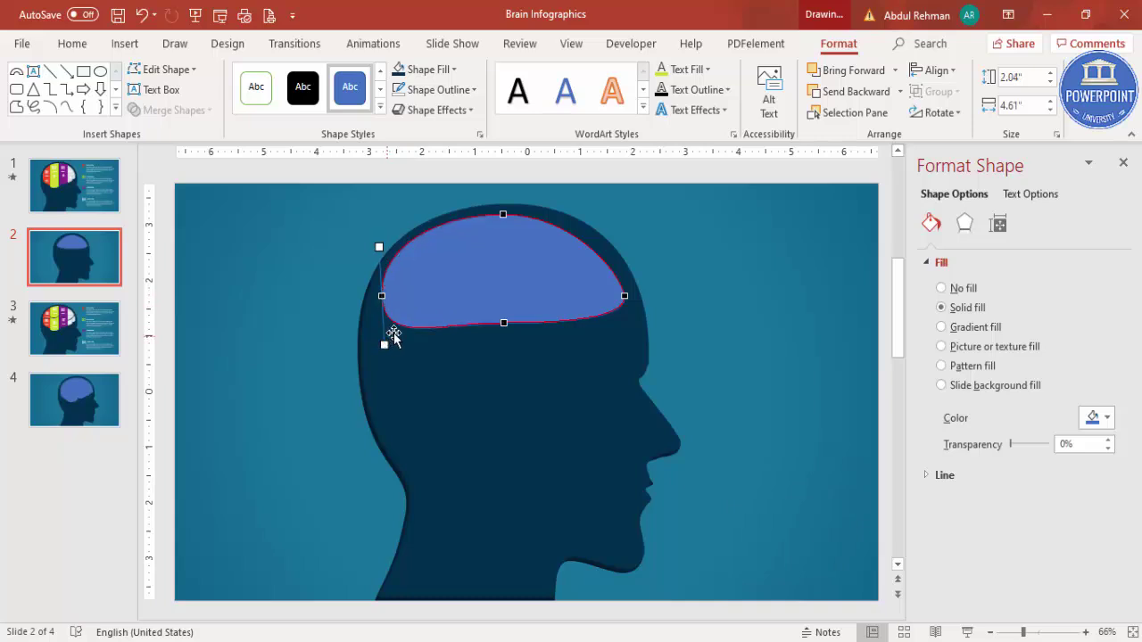
{"action": "left_click", "coordinate": [625, 296]}
{"action": "left_click", "coordinate": [553, 274]}
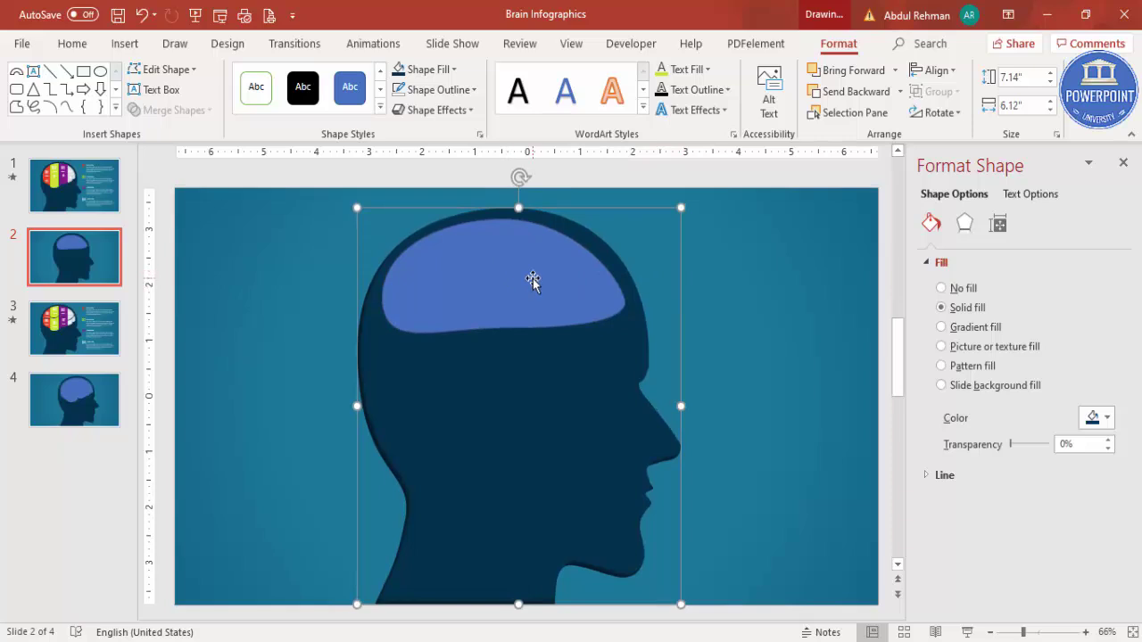
- Stretch the brain cap taller and wider to roughly 2.3" by 4.75"
{"action": "left_click", "coordinate": [533, 280]}
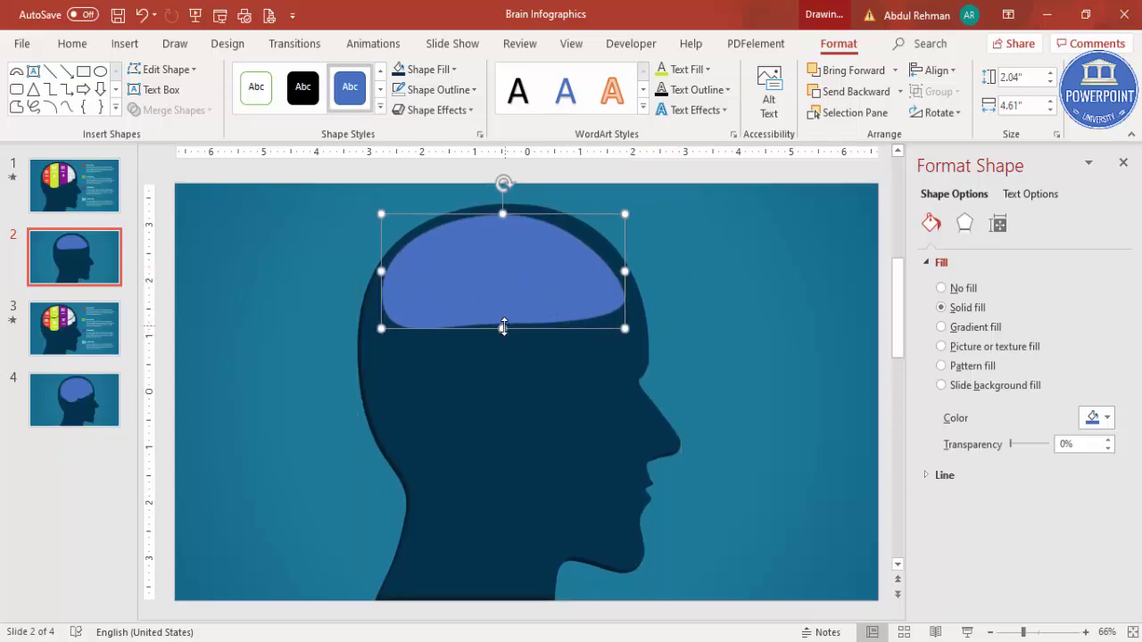
{"action": "left_click_drag", "start_coordinate": [503, 329], "coordinate": [502, 343]}
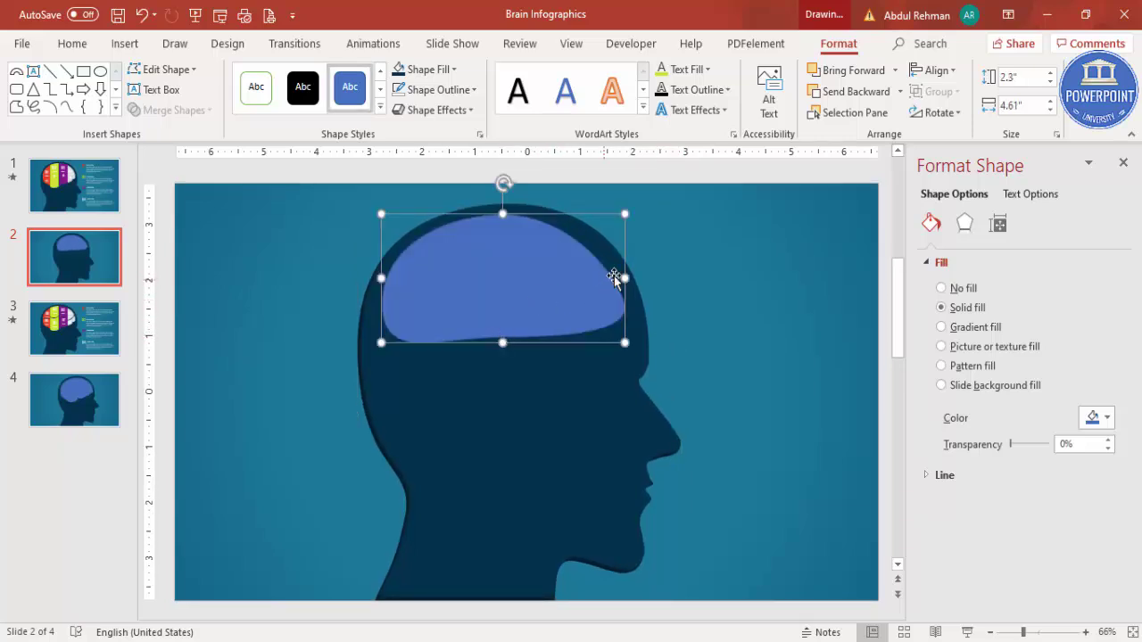
{"action": "left_click_drag", "start_coordinate": [627, 279], "coordinate": [633, 277]}
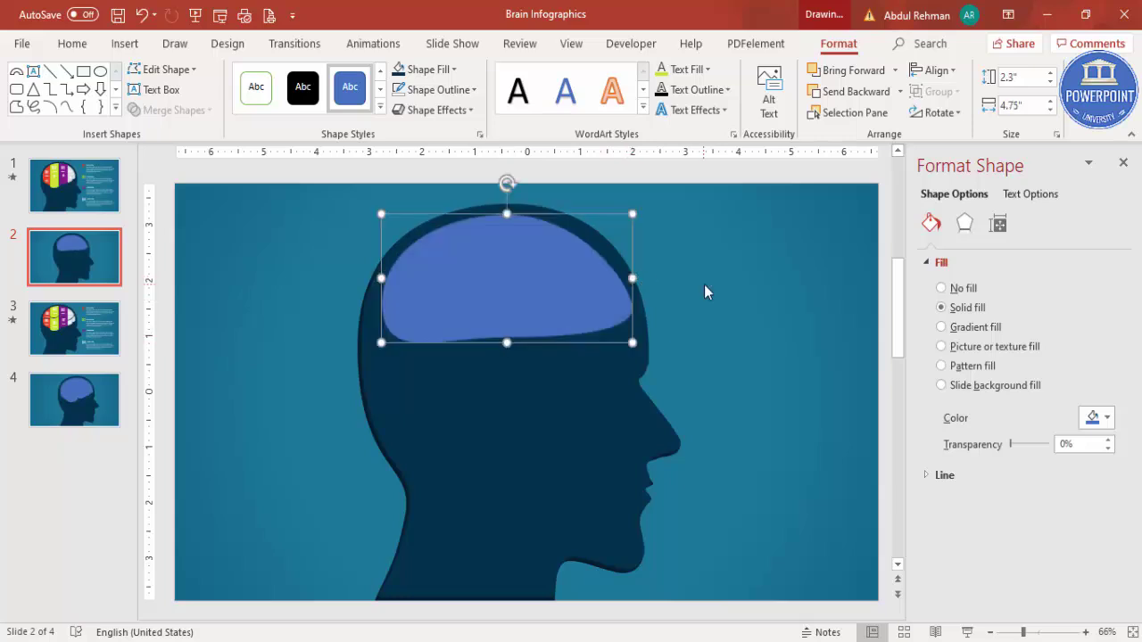
{"action": "left_click", "coordinate": [638, 308]}
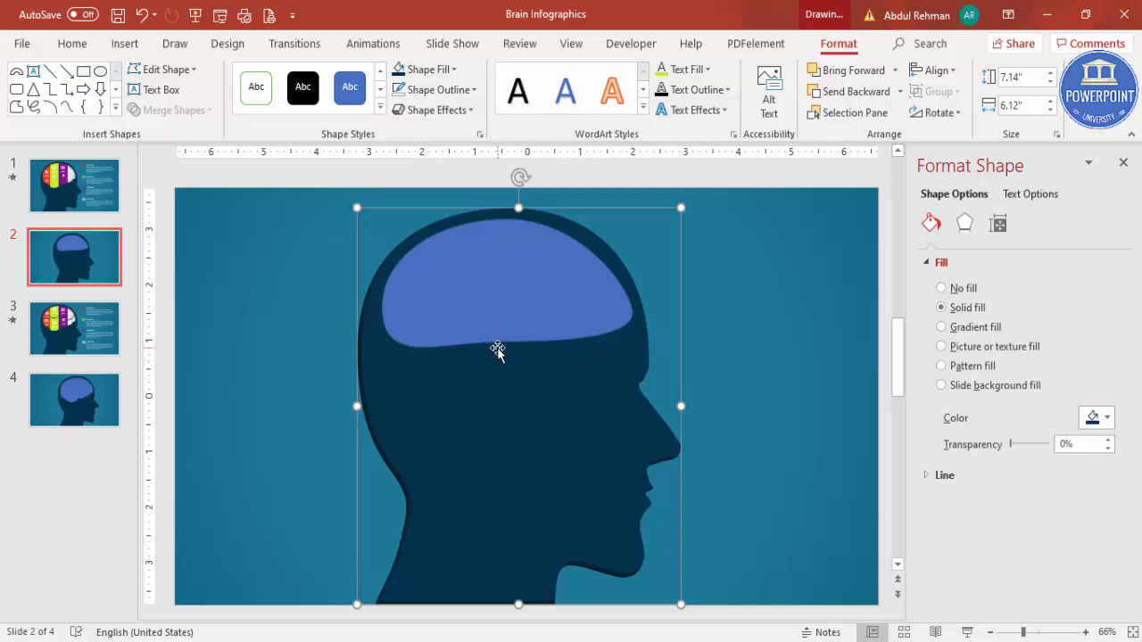
{"action": "key", "text": "Escape"}
{"action": "left_click", "coordinate": [497, 271]}
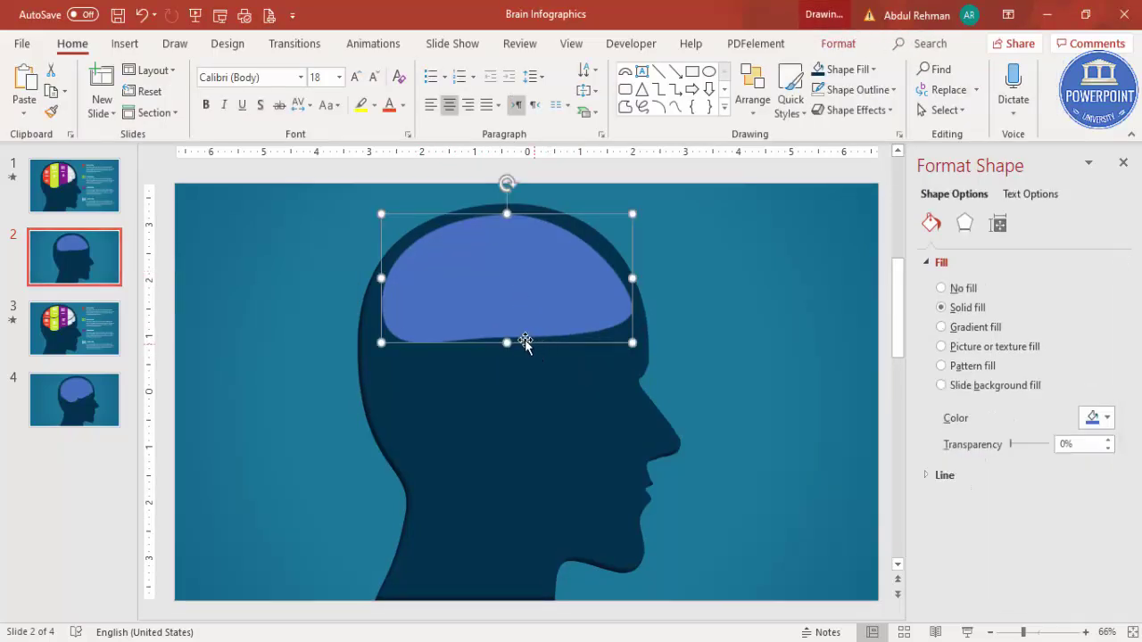
{"action": "key", "text": "Escape"}
{"action": "left_click_drag", "start_coordinate": [376, 344], "coordinate": [373, 348]}
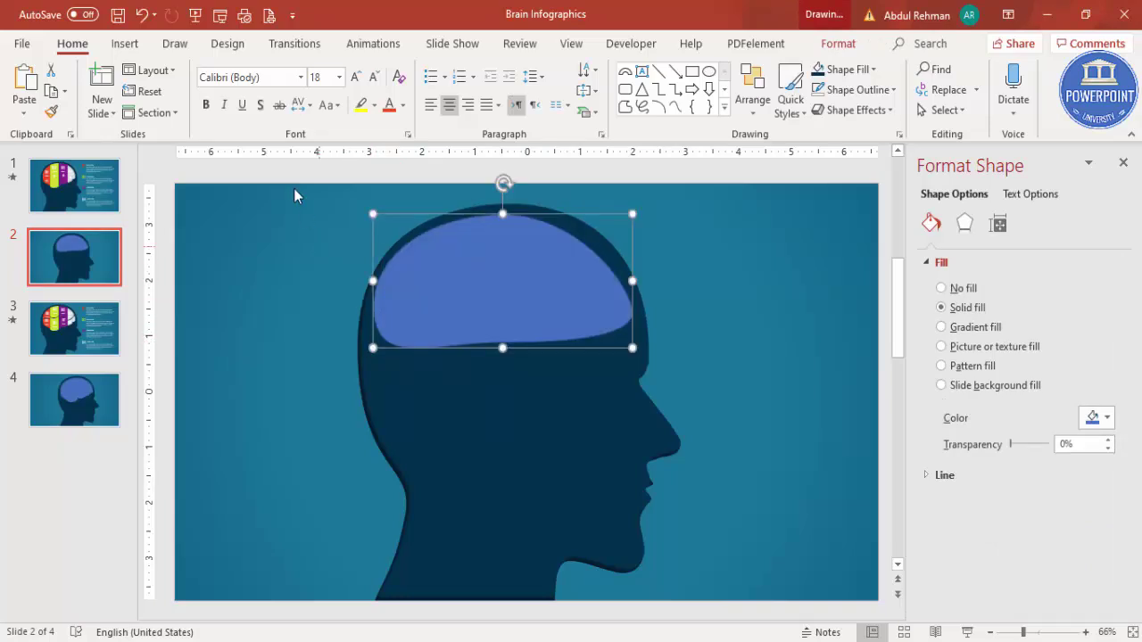
{"action": "left_click", "coordinate": [134, 44]}
- Add two oval lobes under the dome, left 1.37" by 1.87" and right 0.94" by 1.87"
{"action": "left_click", "coordinate": [266, 116]}
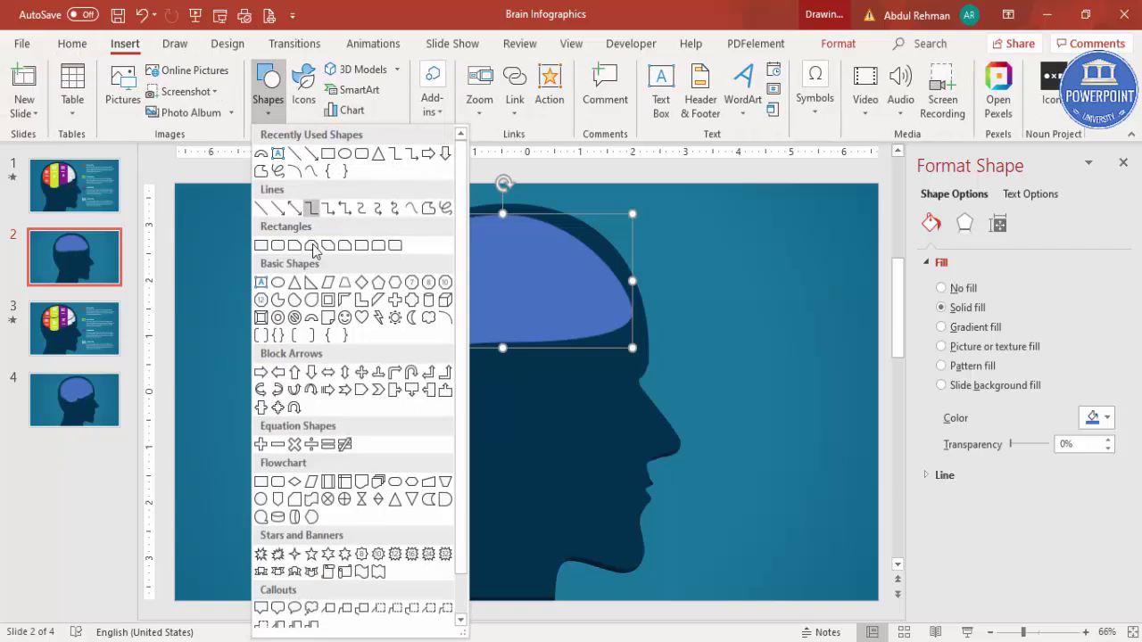
{"action": "left_click", "coordinate": [278, 283]}
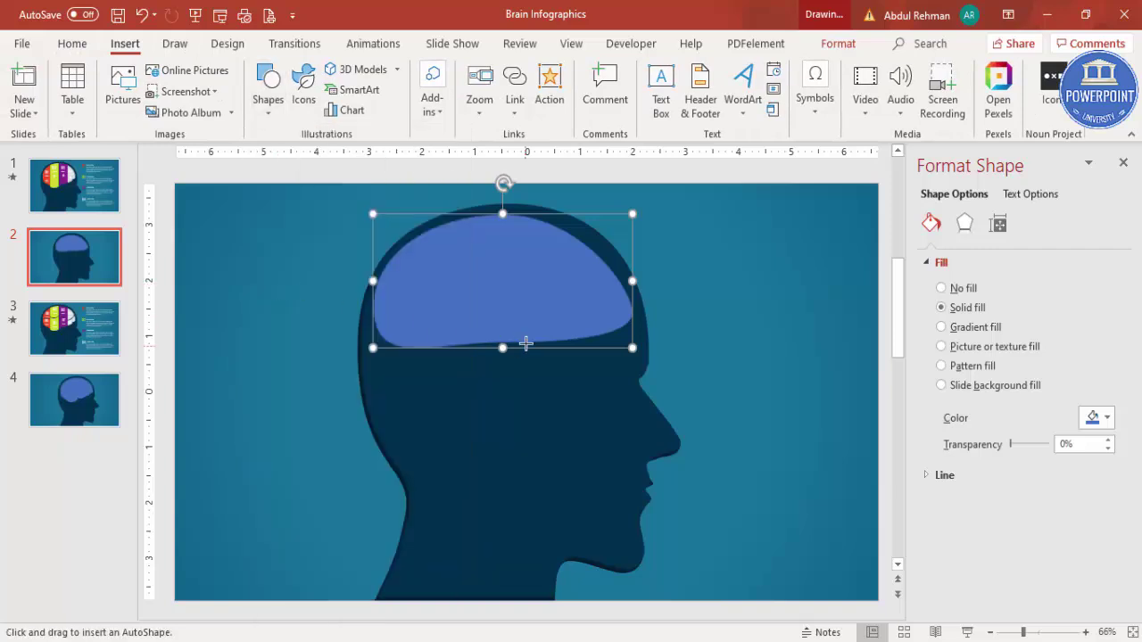
{"action": "left_click_drag", "start_coordinate": [527, 319], "coordinate": [605, 362]}
{"action": "left_click_drag", "start_coordinate": [565, 310], "coordinate": [522, 387]}
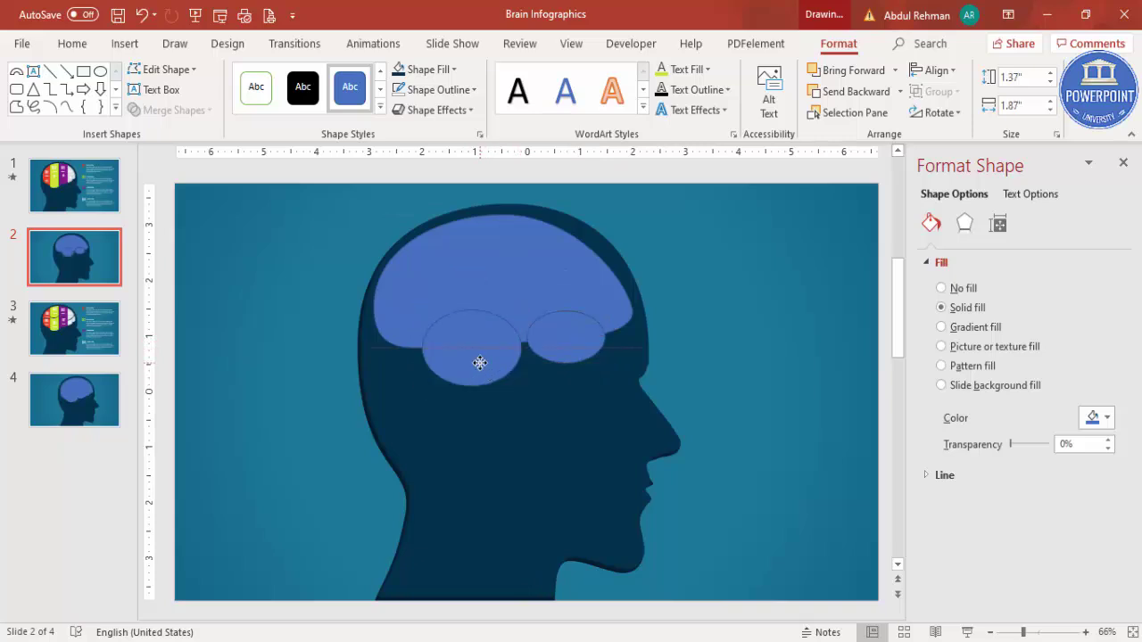
{"action": "left_click", "coordinate": [533, 342]}
{"action": "left_click_drag", "start_coordinate": [532, 341], "coordinate": [525, 341]}
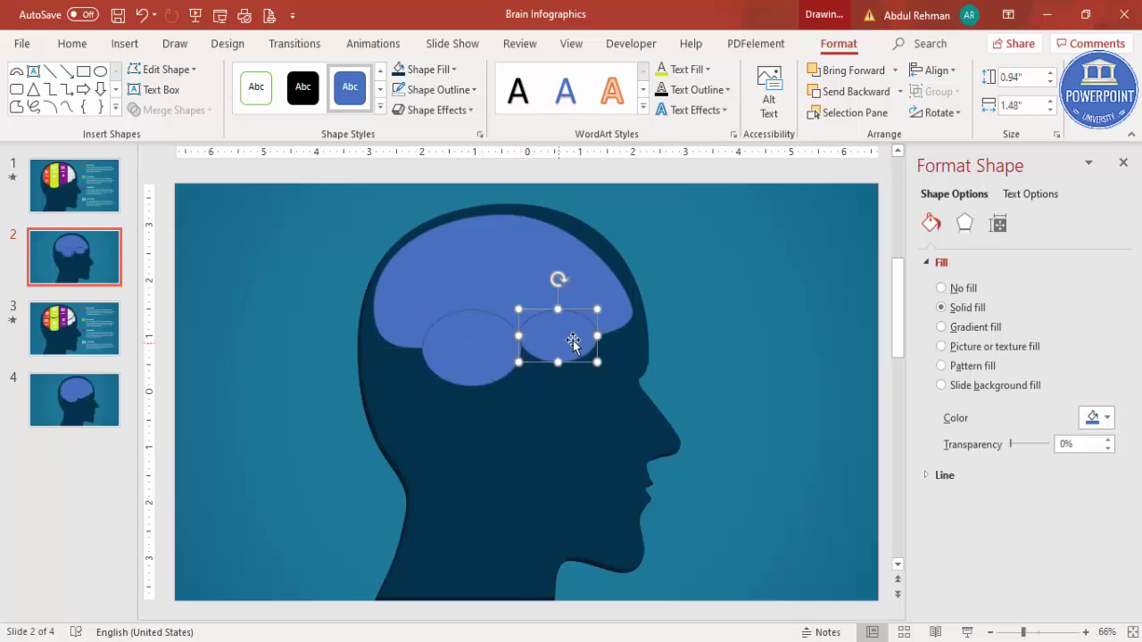
{"action": "left_click_drag", "start_coordinate": [598, 336], "coordinate": [598, 336]}
{"action": "left_click_drag", "start_coordinate": [512, 338], "coordinate": [496, 338]}
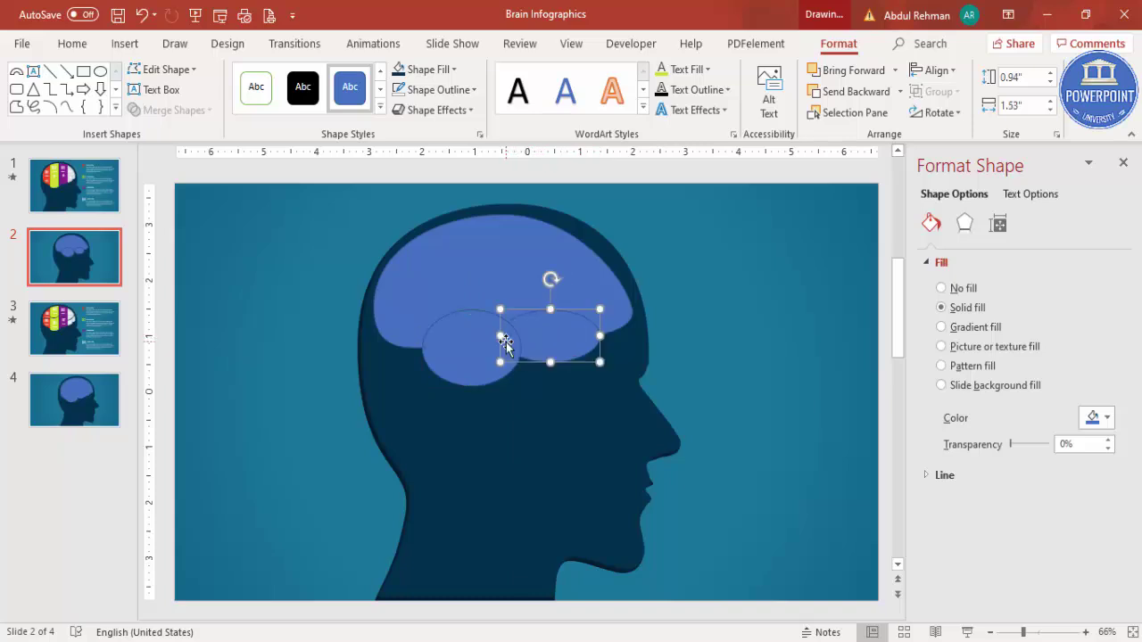
{"action": "right_click", "coordinate": [577, 340]}
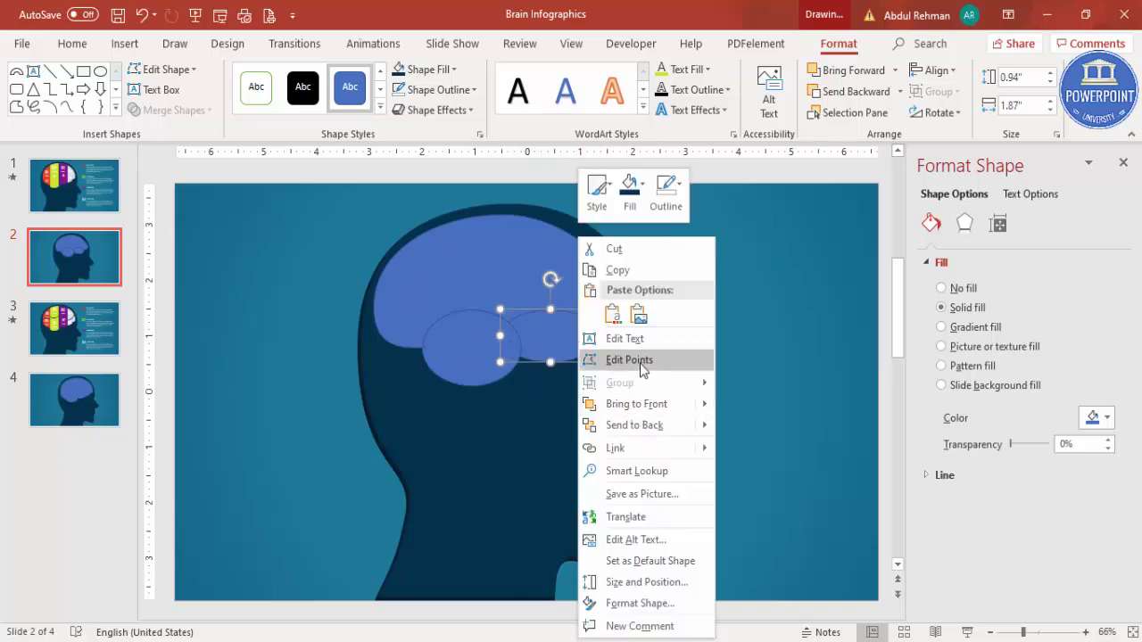
- Reshape the right lobe into a tapered curve and enlarge the left lobe to 1.29" by 2.04"
{"action": "left_click", "coordinate": [613, 360]}
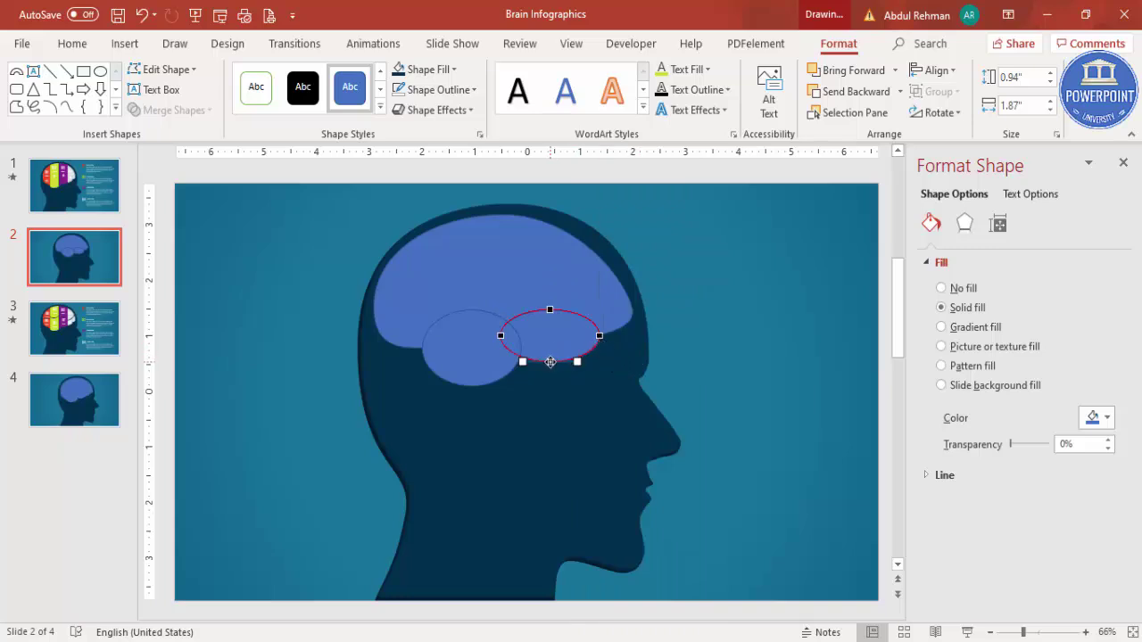
{"action": "left_click_drag", "start_coordinate": [577, 362], "coordinate": [576, 351]}
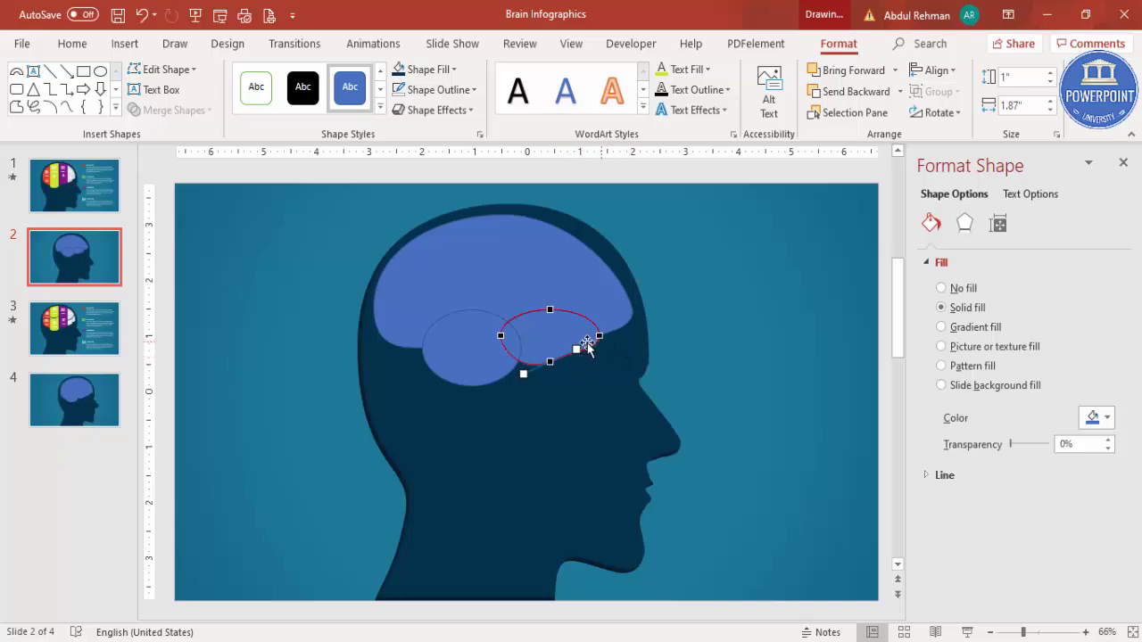
{"action": "left_click", "coordinate": [602, 337]}
{"action": "left_click", "coordinate": [480, 361]}
{"action": "left_click_drag", "start_coordinate": [420, 349], "coordinate": [468, 381]}
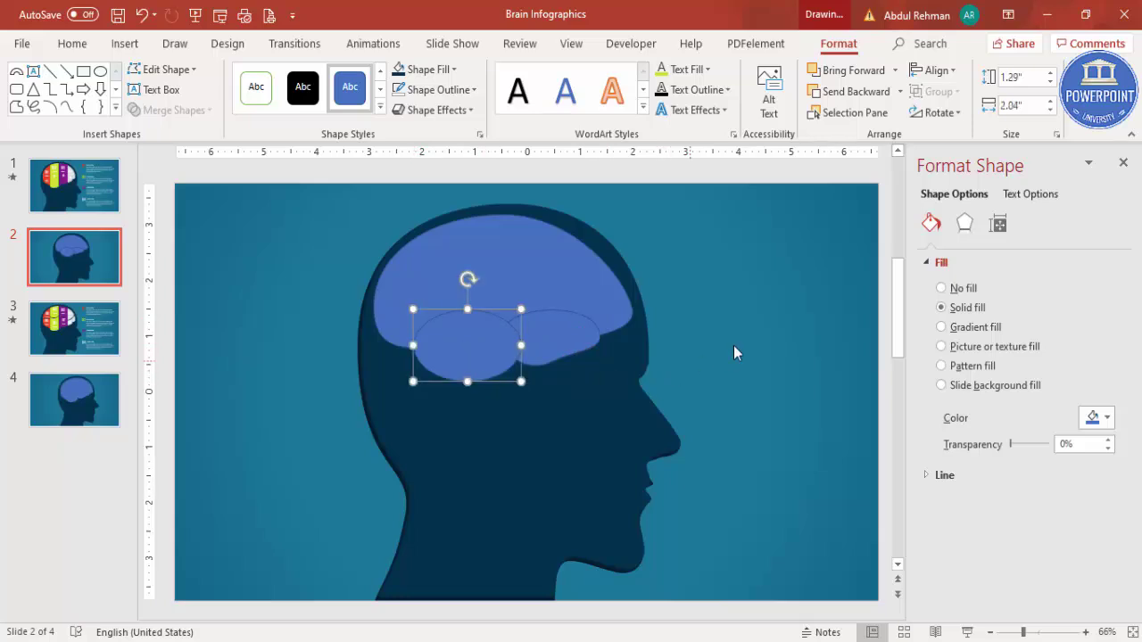
- Remove both lobes' outlines, then select the dome and both lobes together
{"action": "left_click", "coordinate": [553, 328], "text": "shift"}
{"action": "left_click", "coordinate": [473, 89]}
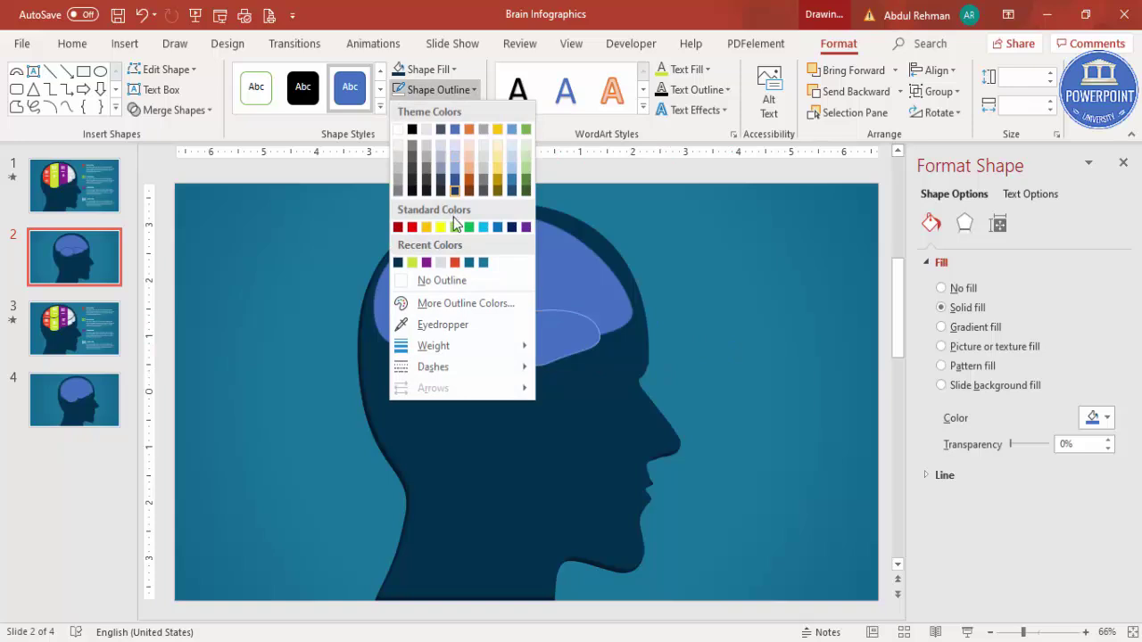
{"action": "left_click", "coordinate": [461, 280]}
{"action": "left_click", "coordinate": [691, 327]}
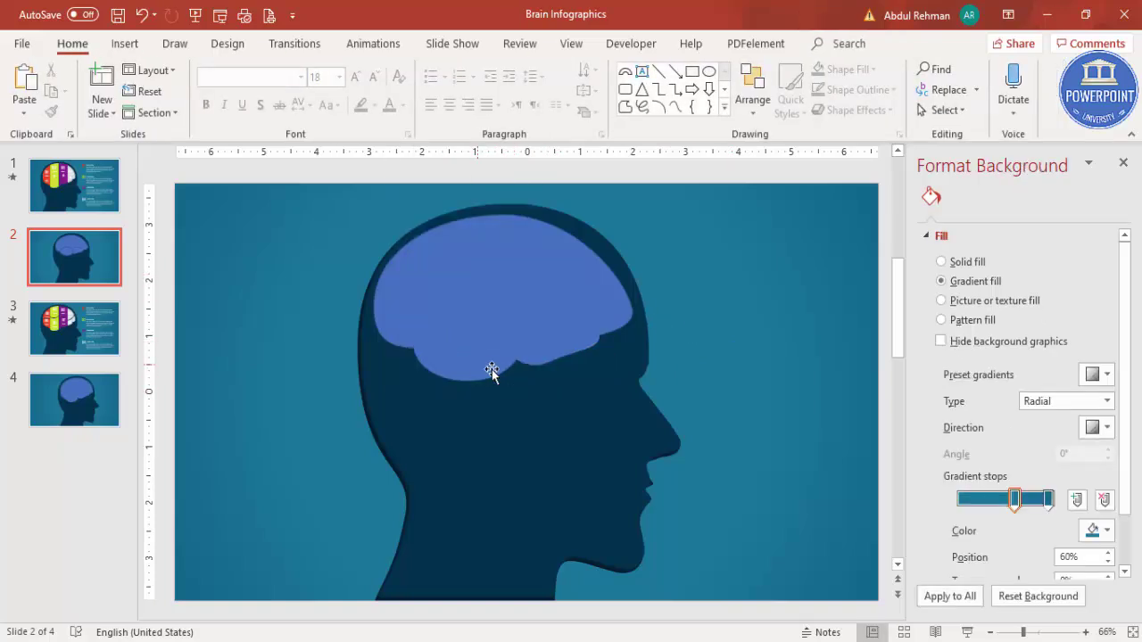
{"action": "left_click", "coordinate": [454, 274]}
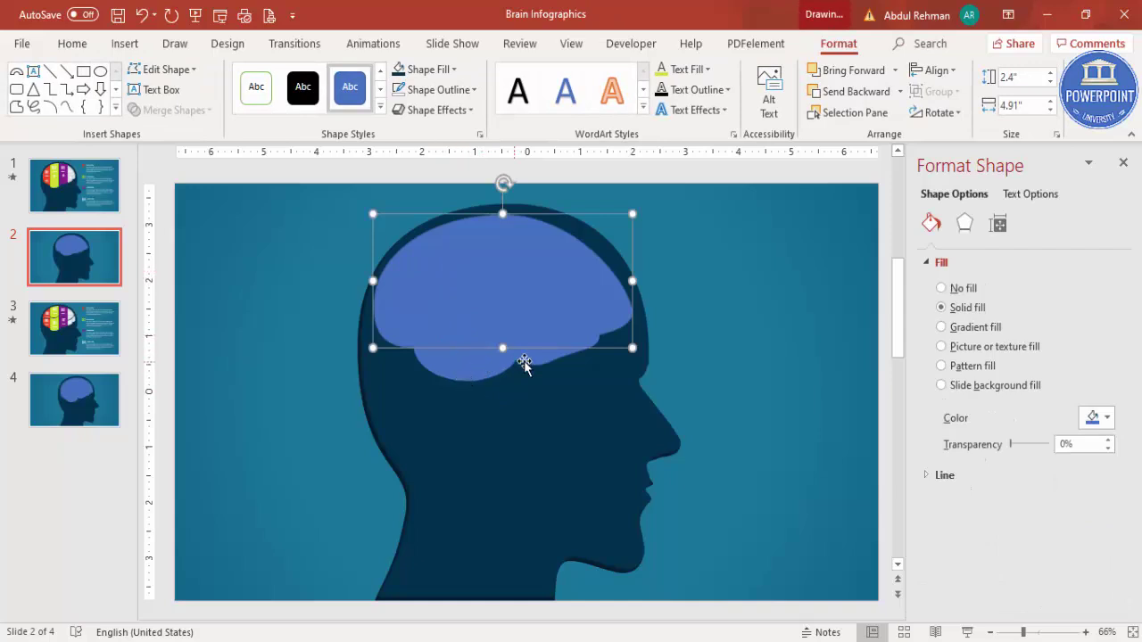
{"action": "left_click", "coordinate": [527, 357], "text": "shift"}
{"action": "left_click", "coordinate": [459, 348], "text": "shift"}
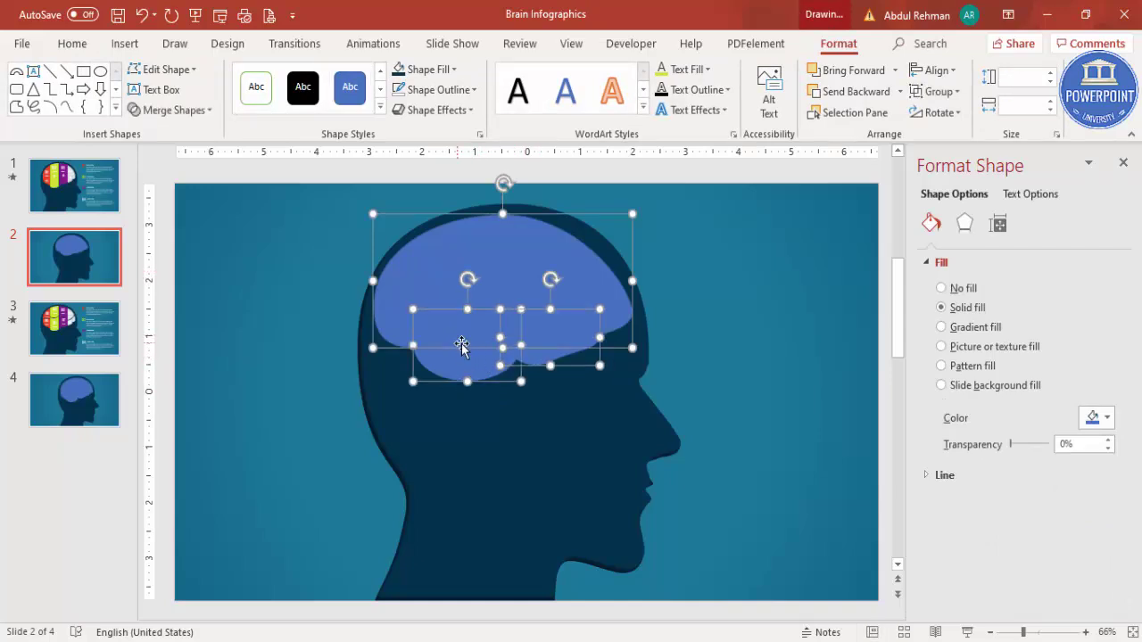
- Union the dome and both lobes into one brain shape positioned on the head
{"action": "left_click", "coordinate": [174, 110]}
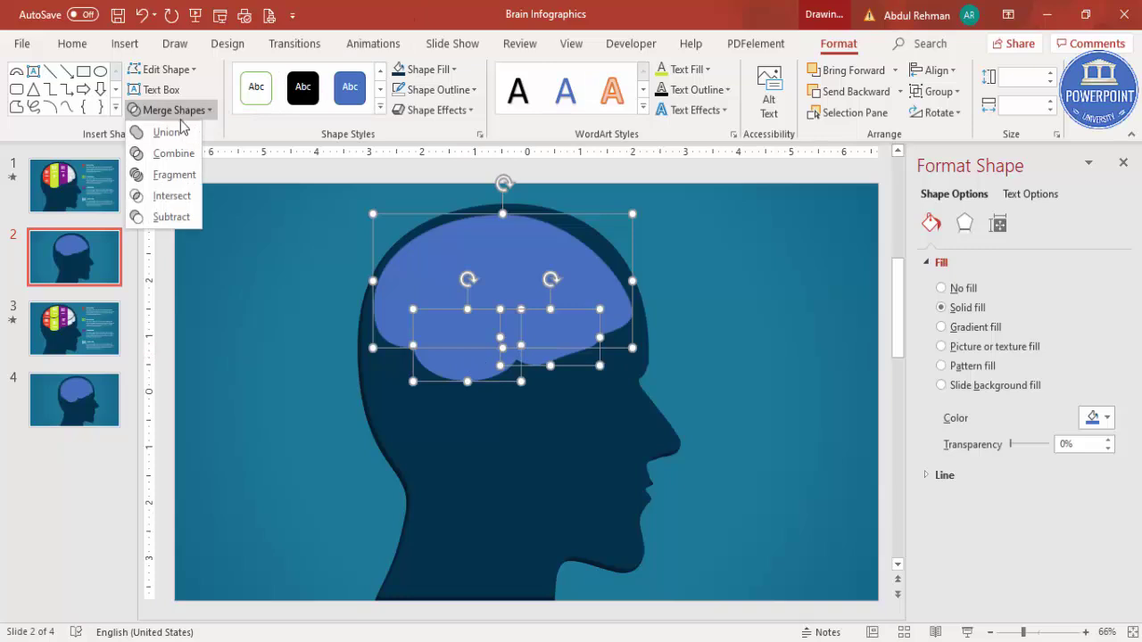
{"action": "left_click", "coordinate": [169, 132]}
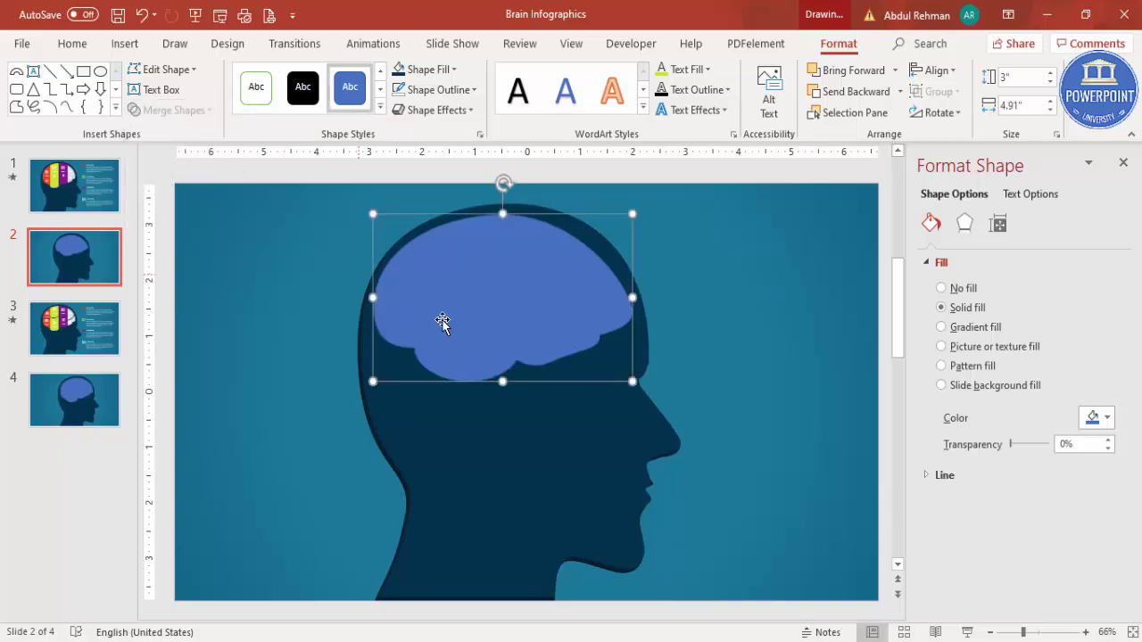
{"action": "mouse_move", "coordinate": [497, 293]}
{"action": "left_mouse_down"}
{"action": "mouse_move", "coordinate": [662, 296]}
{"action": "mouse_move", "coordinate": [508, 281]}
{"action": "left_mouse_up"}
{"action": "scroll", "coordinate": [507, 280], "scroll_direction": "up", "scroll_amount": 1}
{"action": "key", "text": "Delete"}
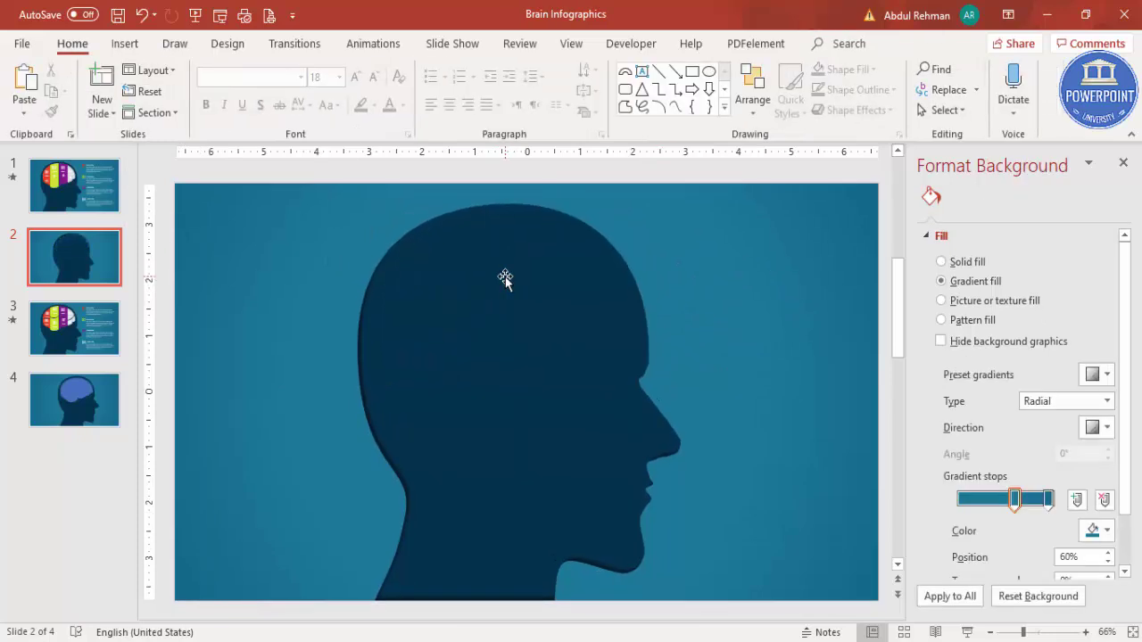
{"action": "key", "text": "ctrl+z"}
{"action": "left_click_drag", "start_coordinate": [497, 263], "coordinate": [492, 259]}
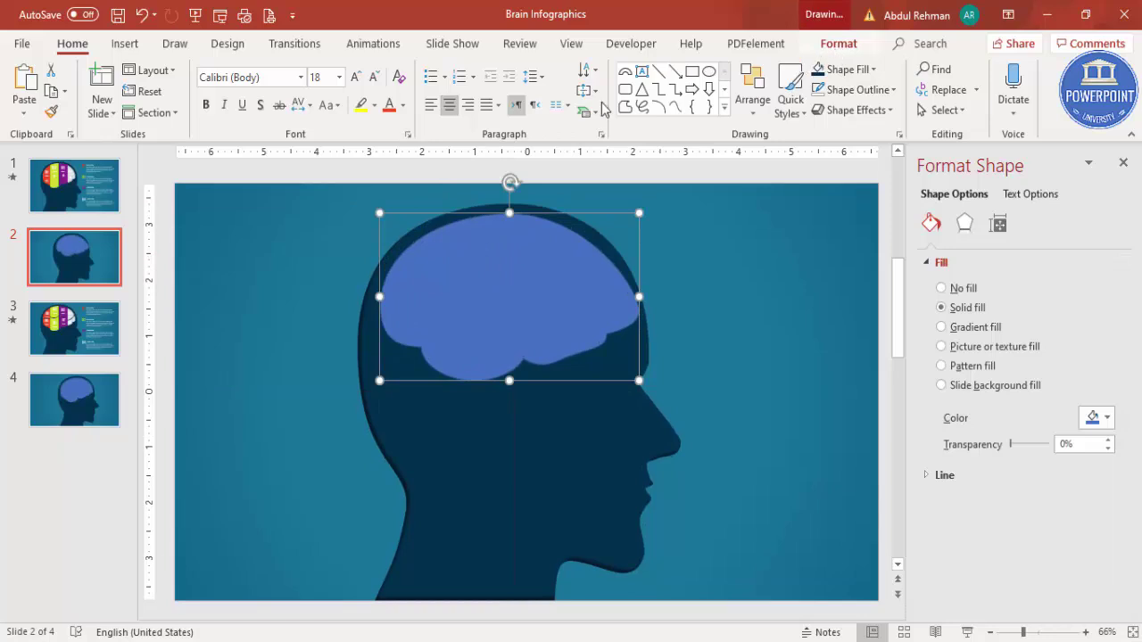
- Set the merged 3" by 4.91" brain shape to No Outline
{"action": "left_click", "coordinate": [839, 43]}
{"action": "left_click", "coordinate": [439, 89]}
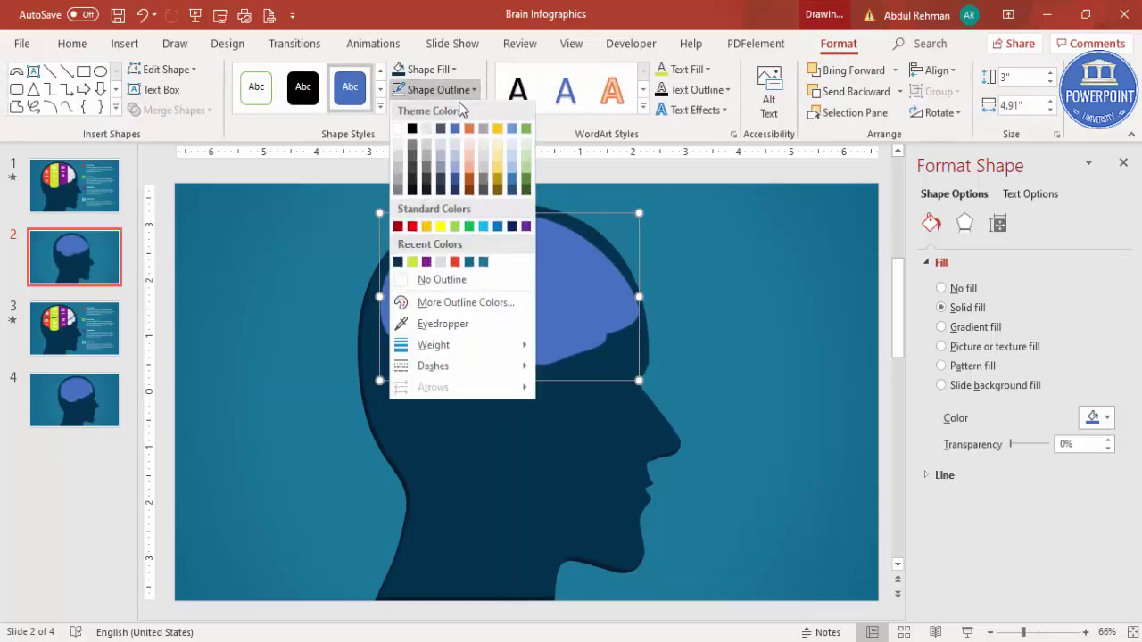
{"action": "left_click", "coordinate": [444, 279]}
{"action": "key", "text": "Escape"}
{"action": "left_click", "coordinate": [527, 298]}
{"action": "left_click", "coordinate": [683, 272]}
{"action": "left_click", "coordinate": [805, 488]}
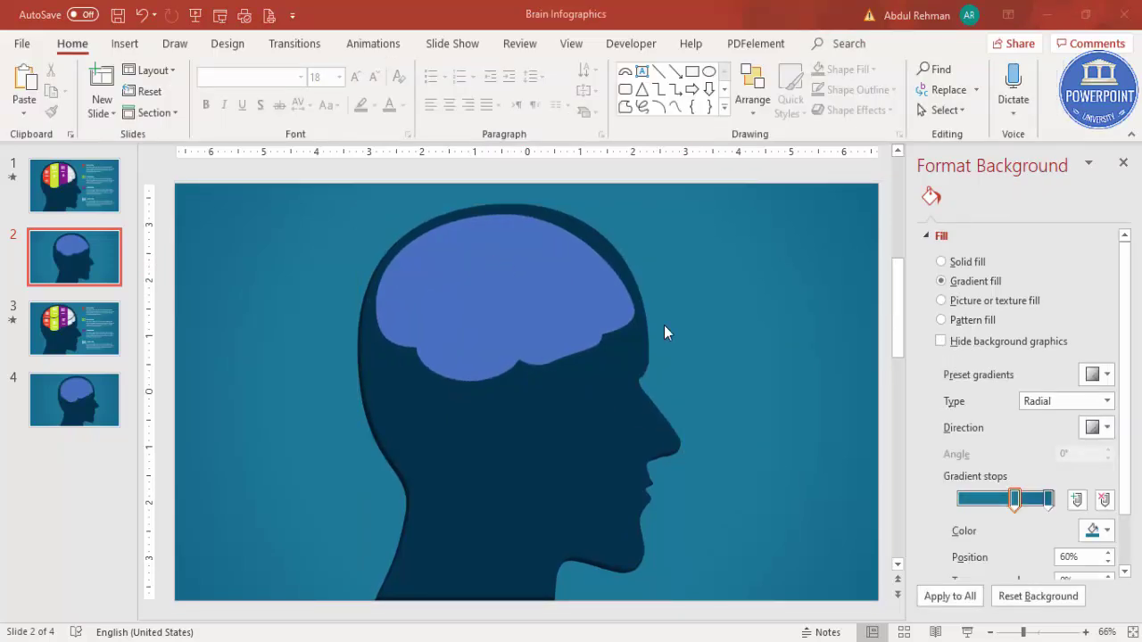
- Draw a tall outline-free rectangle over the back of the head
{"action": "left_click", "coordinate": [124, 44]}
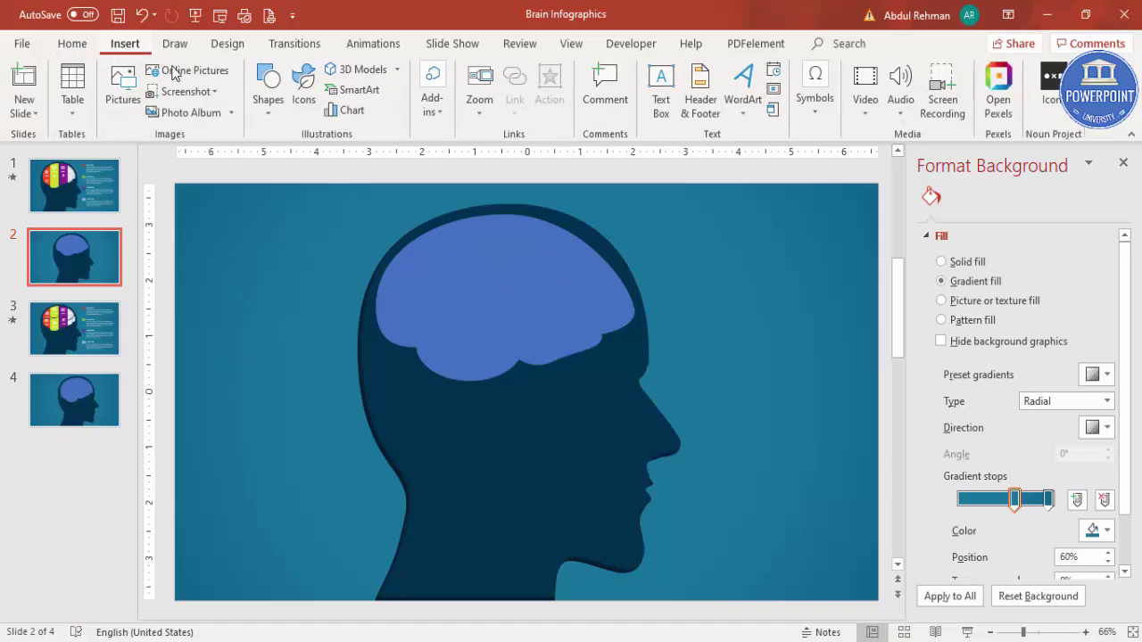
{"action": "left_click", "coordinate": [269, 105]}
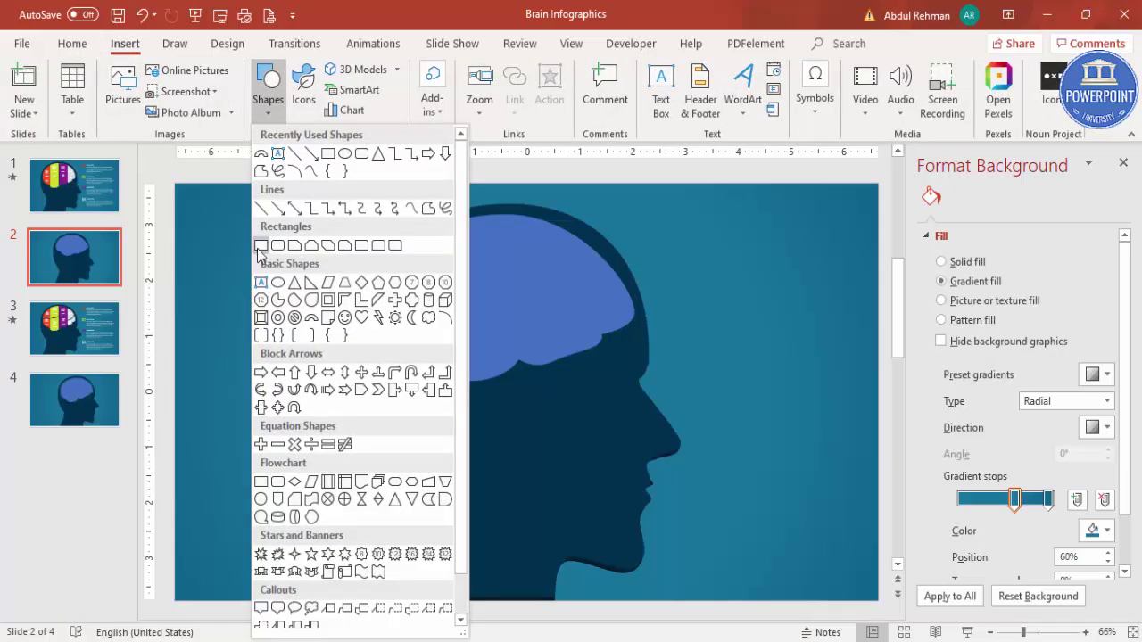
{"action": "left_click", "coordinate": [260, 247]}
{"action": "mouse_move", "coordinate": [375, 214]}
{"action": "left_mouse_down"}
{"action": "mouse_move", "coordinate": [407, 370]}
{"action": "mouse_move", "coordinate": [436, 425]}
{"action": "left_mouse_up"}
{"action": "mouse_move", "coordinate": [374, 318]}
{"action": "left_mouse_down"}
{"action": "mouse_move", "coordinate": [364, 318]}
{"action": "mouse_move", "coordinate": [385, 313]}
{"action": "left_mouse_up"}
{"action": "left_click", "coordinate": [434, 89]}
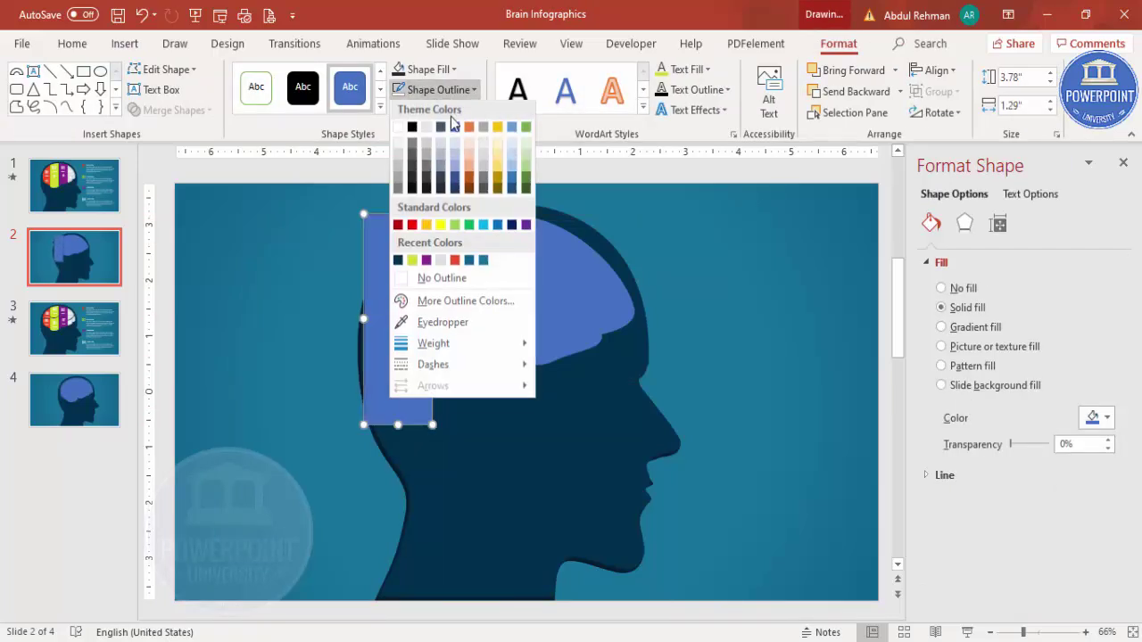
{"action": "left_click", "coordinate": [455, 282]}
- Fill the rectangle dark grey at 58% transparency, stretch it taller, and copy it rightward
{"action": "left_click", "coordinate": [455, 73]}
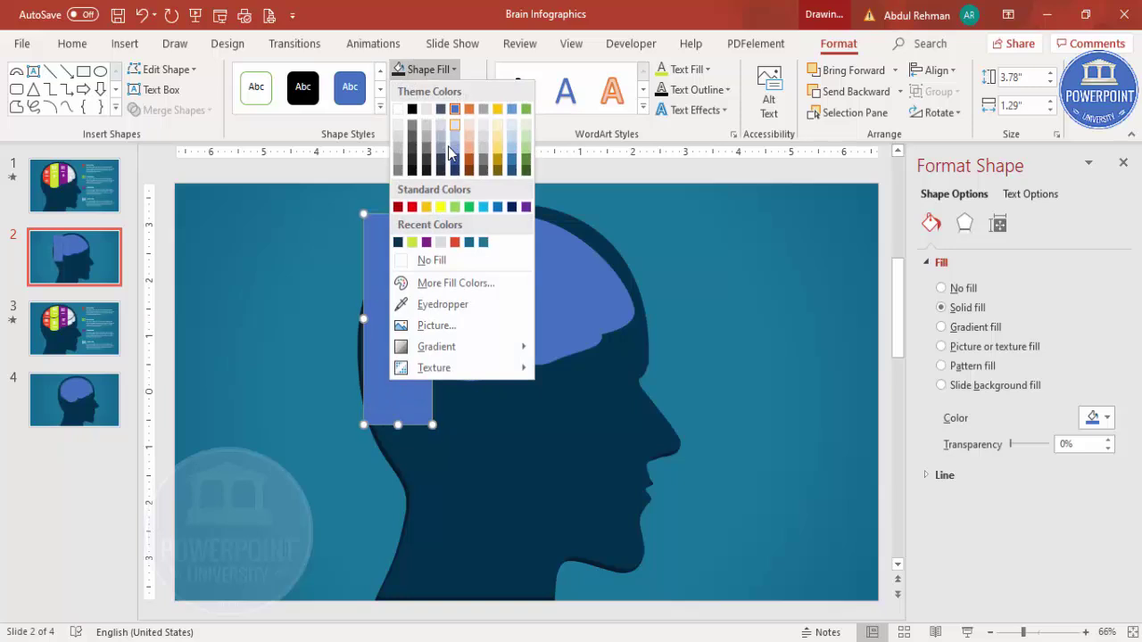
{"action": "left_click", "coordinate": [440, 160]}
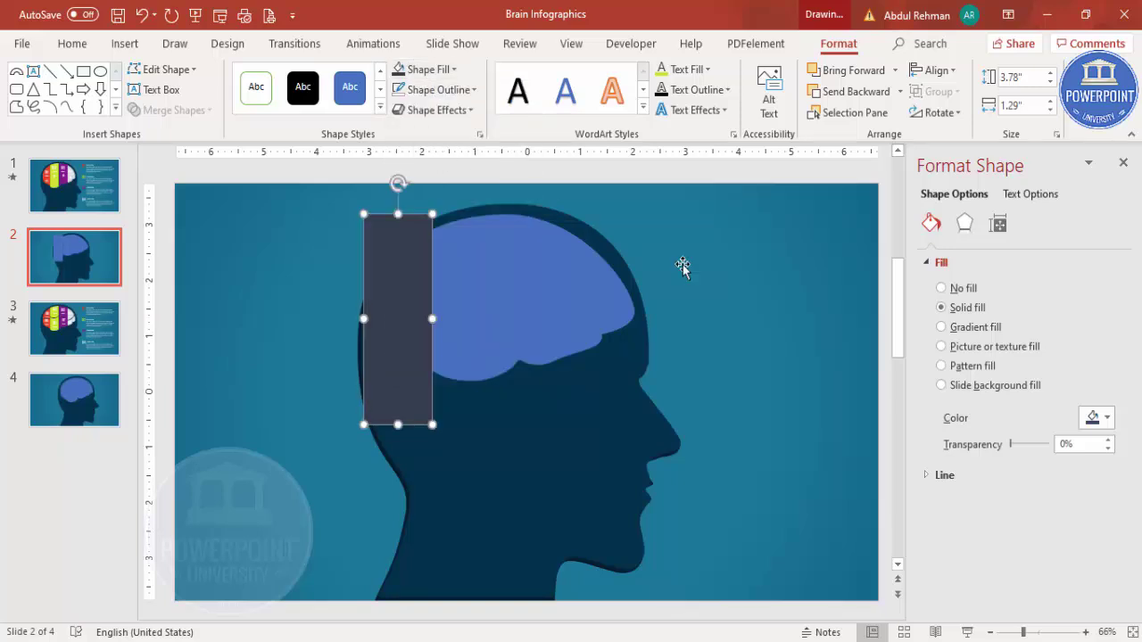
{"action": "left_click_drag", "start_coordinate": [1012, 445], "coordinate": [1027, 445]}
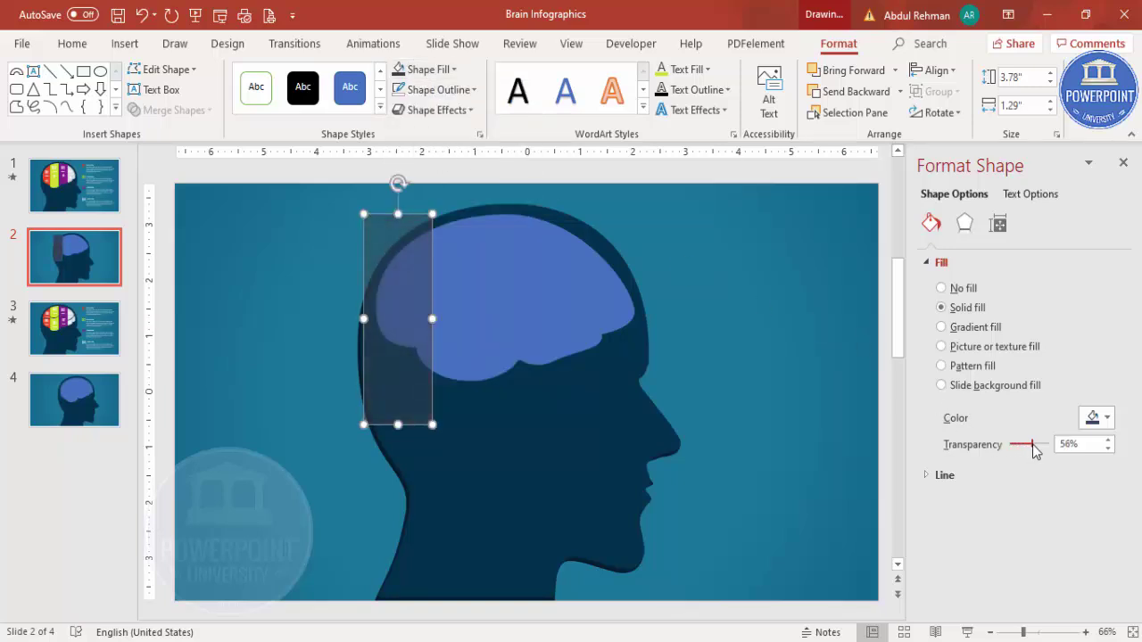
{"action": "left_click_drag", "start_coordinate": [398, 214], "coordinate": [397, 201]}
{"action": "left_click_drag", "start_coordinate": [408, 268], "coordinate": [490, 247]}
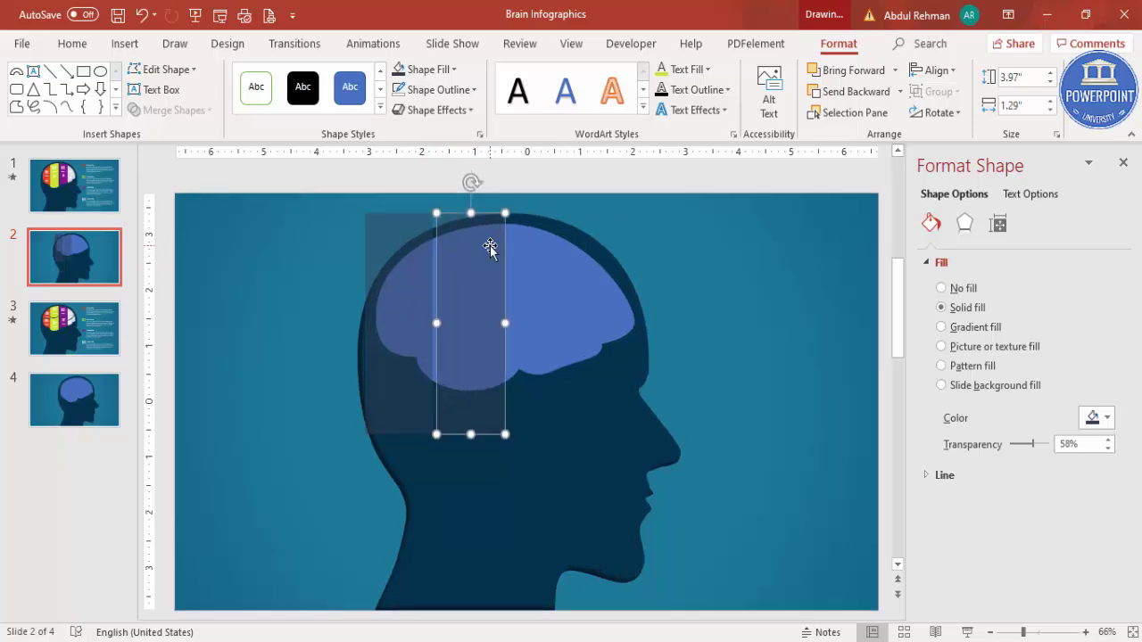
- Duplicate the rectangle so four equal rectangles sit side by side across the brain
{"action": "key", "text": "ctrl+Left"}
{"action": "key", "text": "ctrl+Left"}
{"action": "key", "text": "ctrl+Left"}
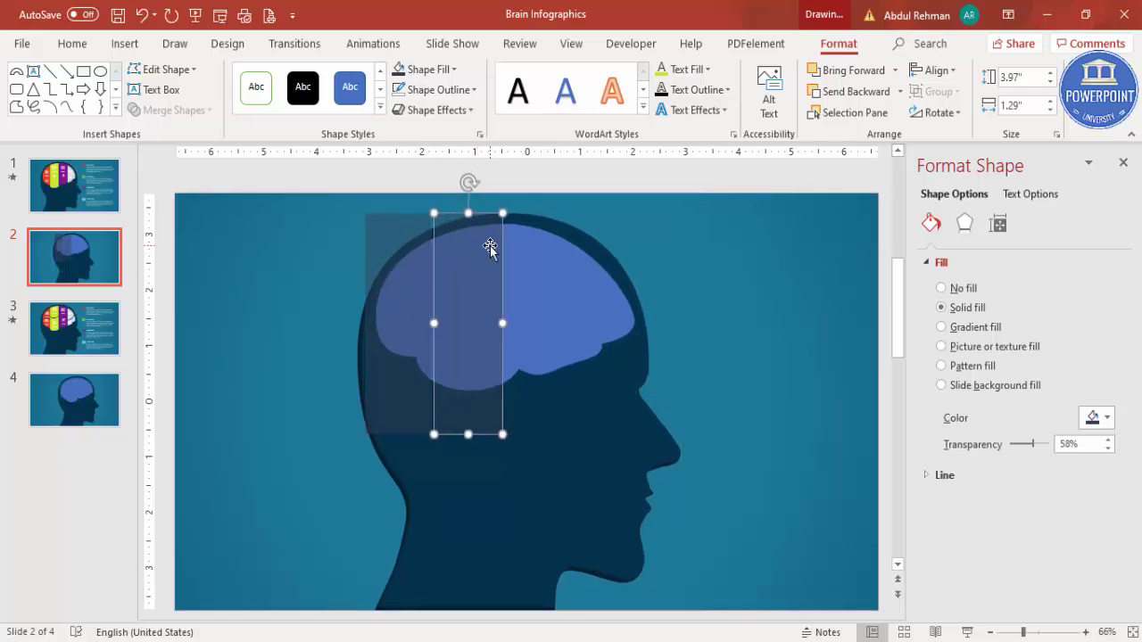
{"action": "key", "text": "ctrl+d"}
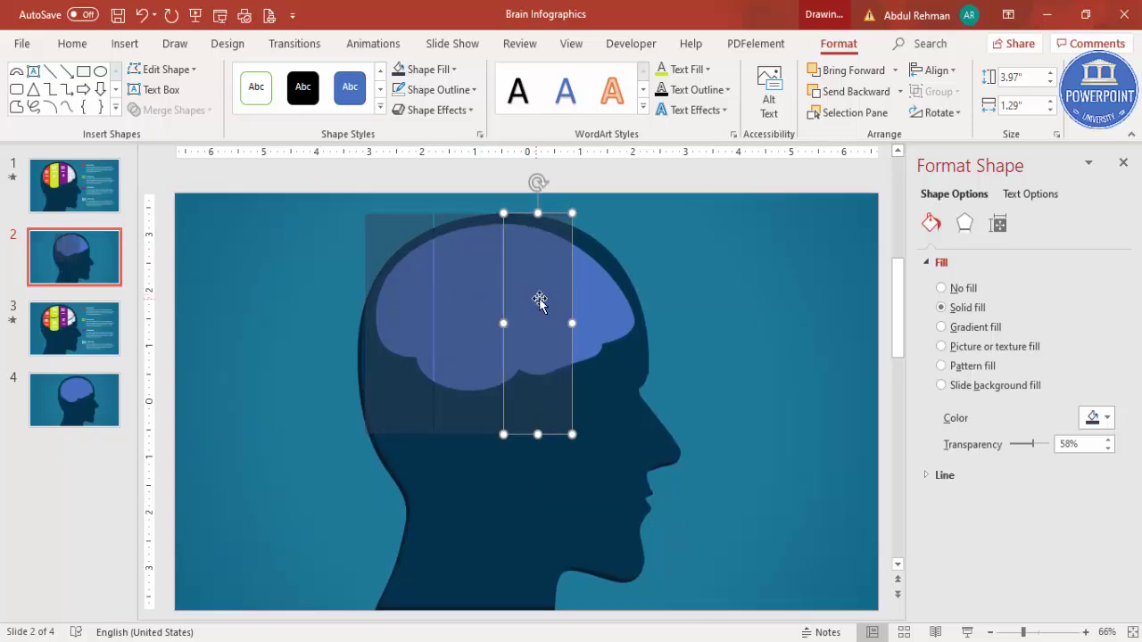
{"action": "left_click", "coordinate": [635, 283]}
{"action": "left_click", "coordinate": [548, 281]}
{"action": "scroll", "coordinate": [548, 281], "scroll_direction": "down", "scroll_amount": 1}
{"action": "left_click_drag", "start_coordinate": [546, 283], "coordinate": [609, 277]}
{"action": "scroll", "coordinate": [609, 277], "scroll_direction": "up", "scroll_amount": 1}
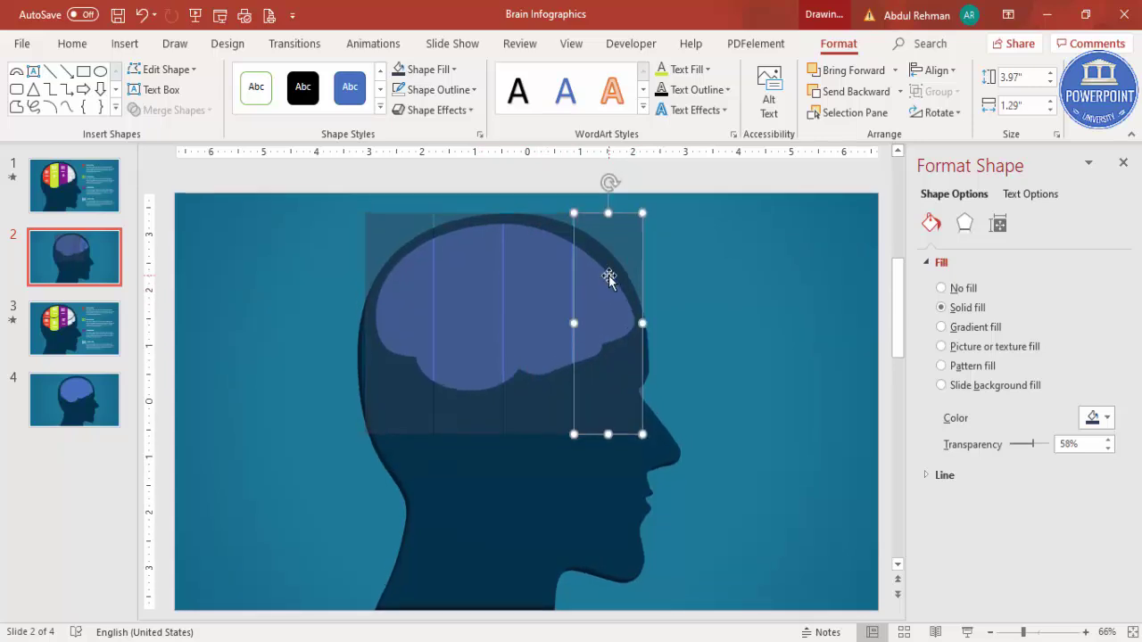
{"action": "key", "text": "ctrl+z"}
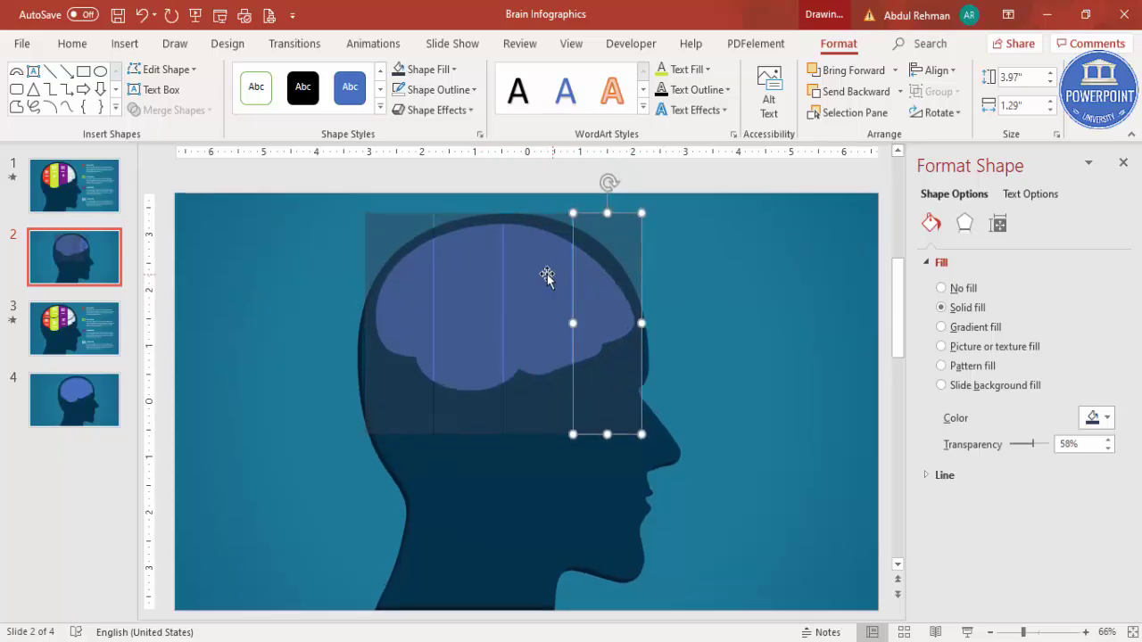
- Send all four rectangles backward behind the brain, then add the brain to the selection
{"action": "left_click", "coordinate": [513, 274], "text": "shift"}
{"action": "left_click", "coordinate": [451, 270], "text": "shift"}
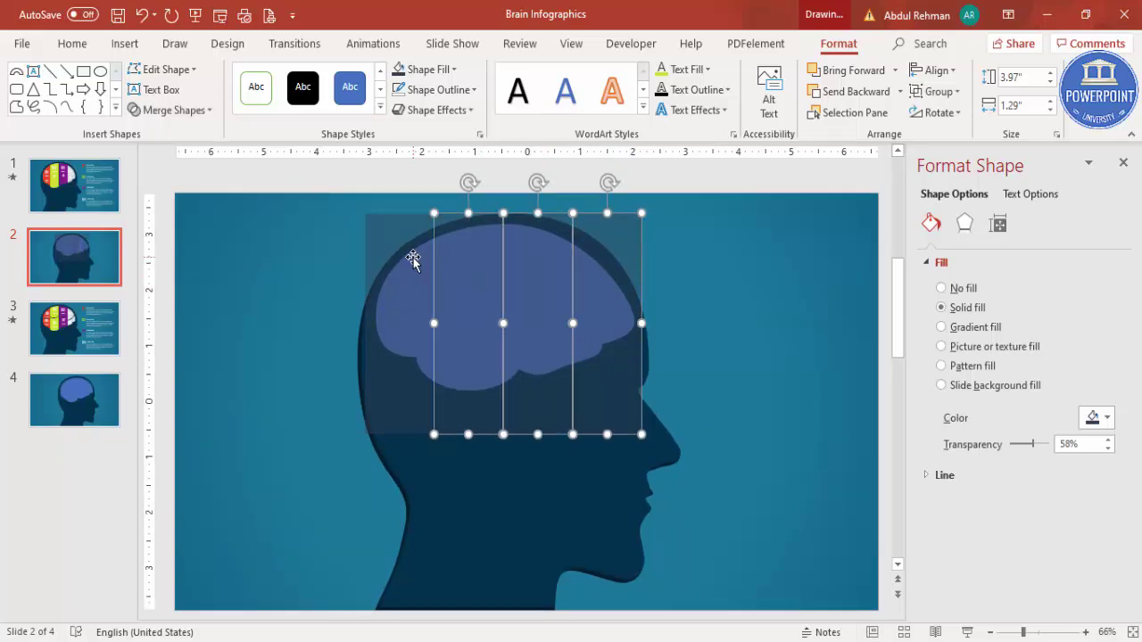
{"action": "left_click", "coordinate": [414, 258], "text": "shift"}
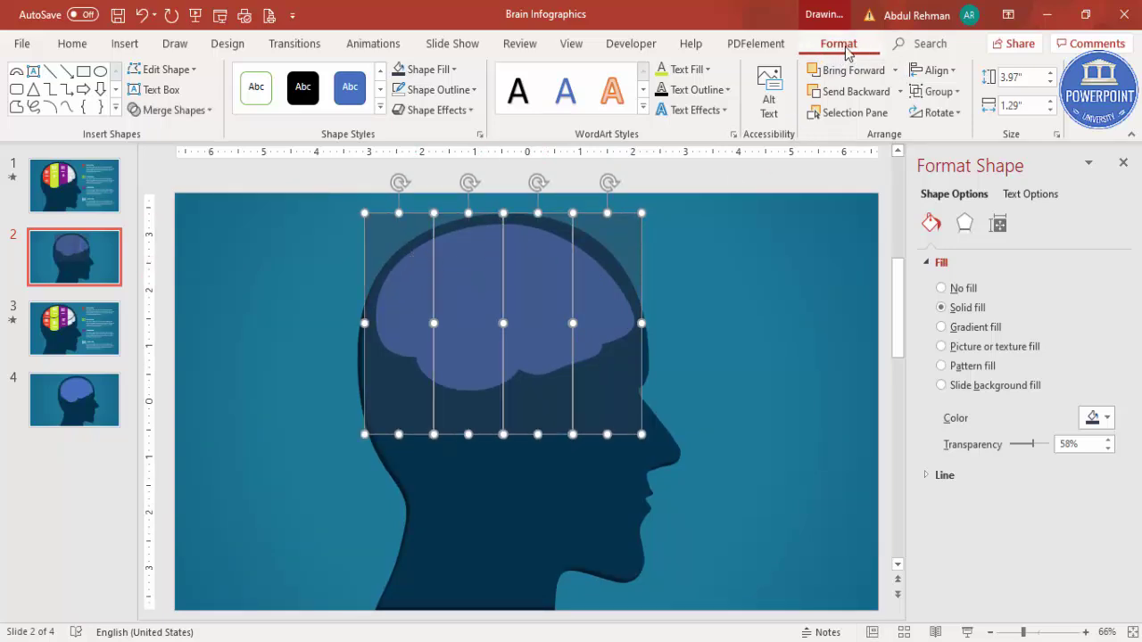
{"action": "left_click", "coordinate": [840, 95]}
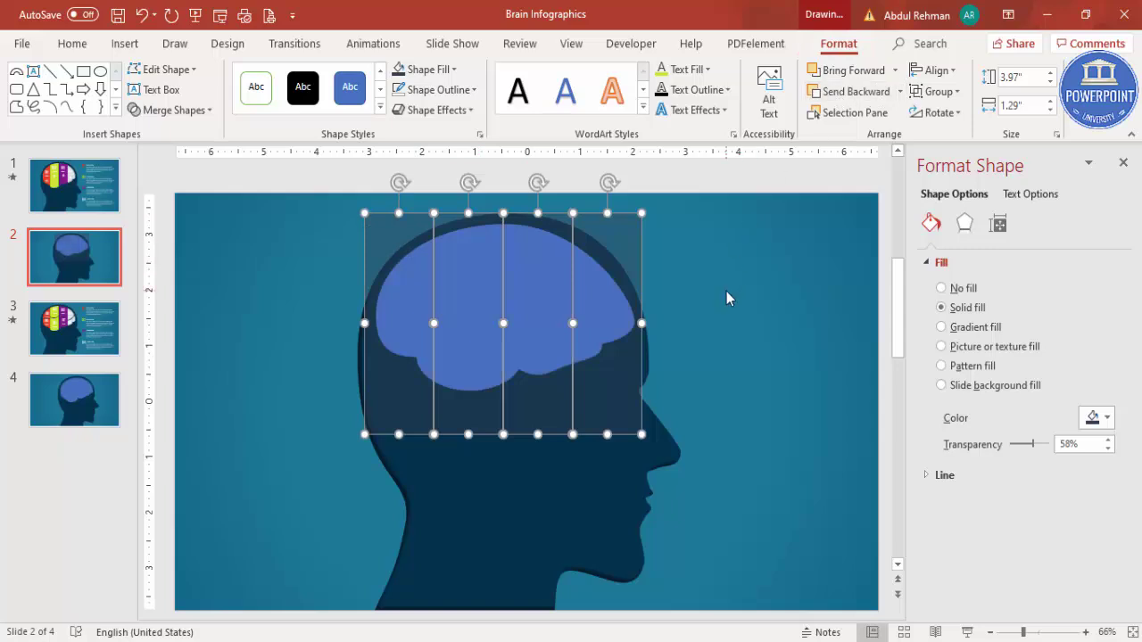
{"action": "left_click", "coordinate": [538, 277], "text": "shift"}
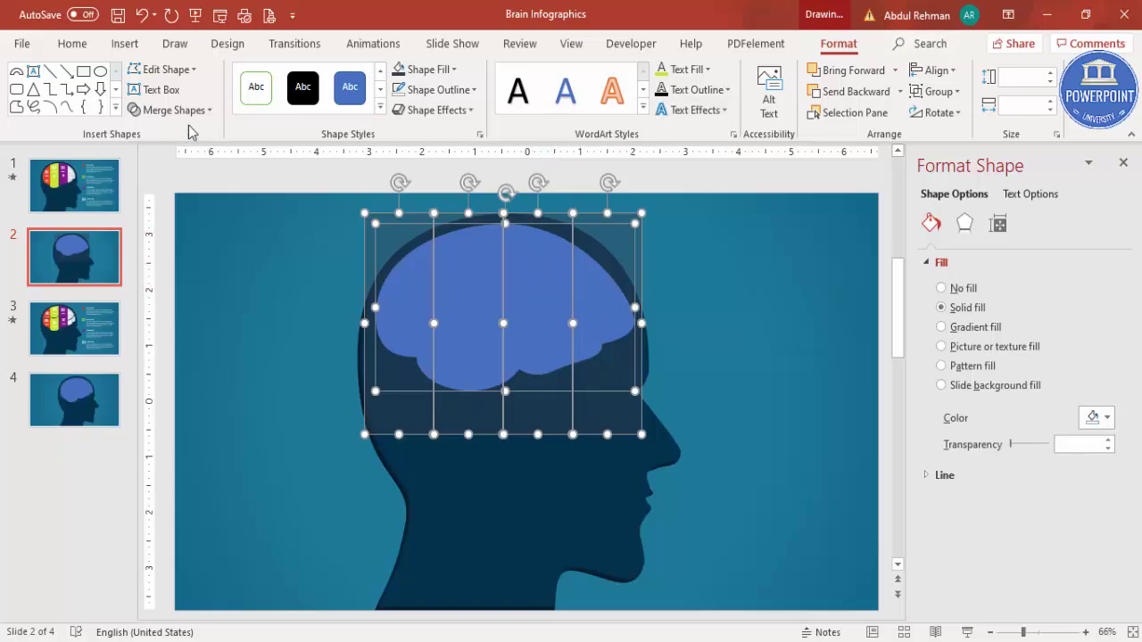
- Fragment the brain and the overlapping rectangles into separate pieces
{"action": "left_click", "coordinate": [165, 111]}
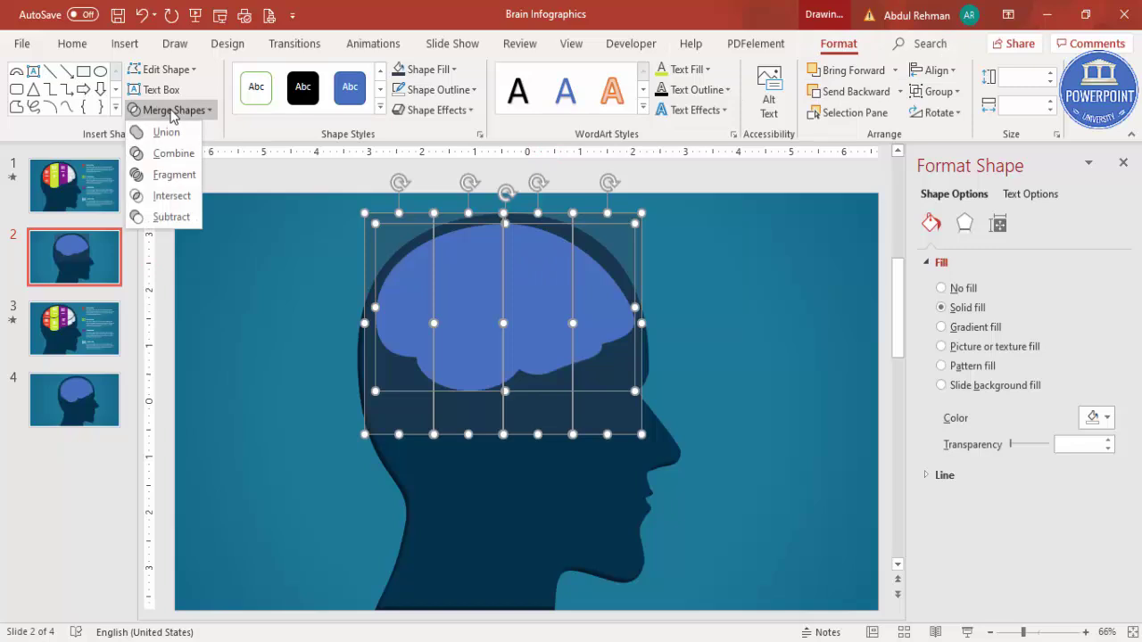
{"action": "left_click", "coordinate": [176, 175]}
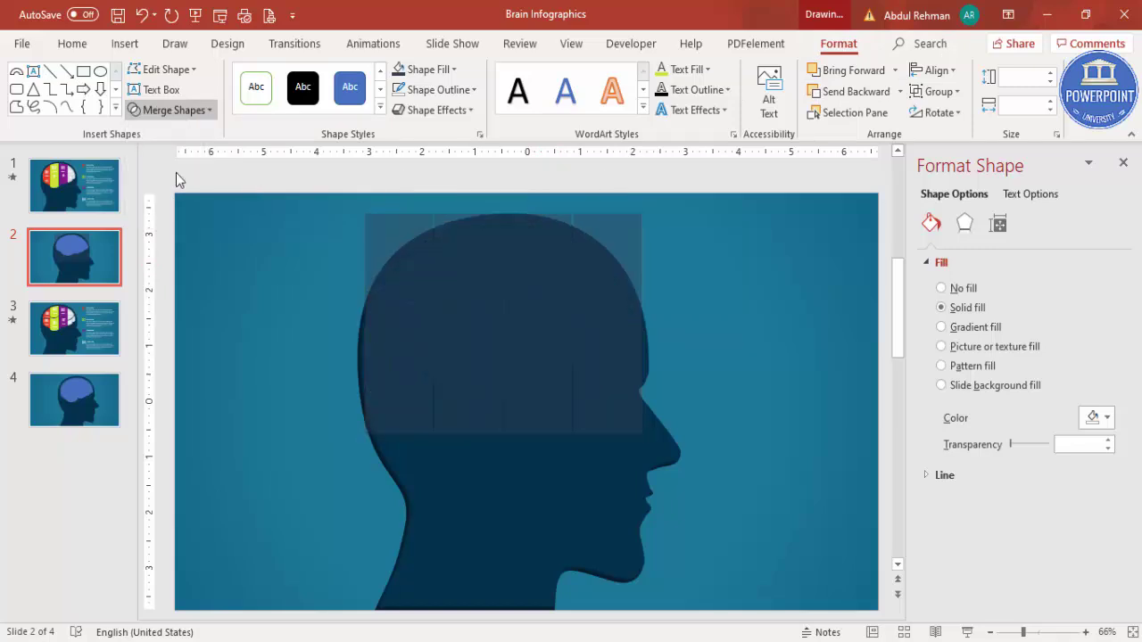
{"action": "left_click", "coordinate": [714, 287]}
- Identify the fragments lying outside the brain outline, undoing a trial move
{"action": "left_click", "coordinate": [615, 235]}
{"action": "left_click_drag", "start_coordinate": [614, 235], "coordinate": [670, 227]}
{"action": "key", "text": "ctrl+z"}
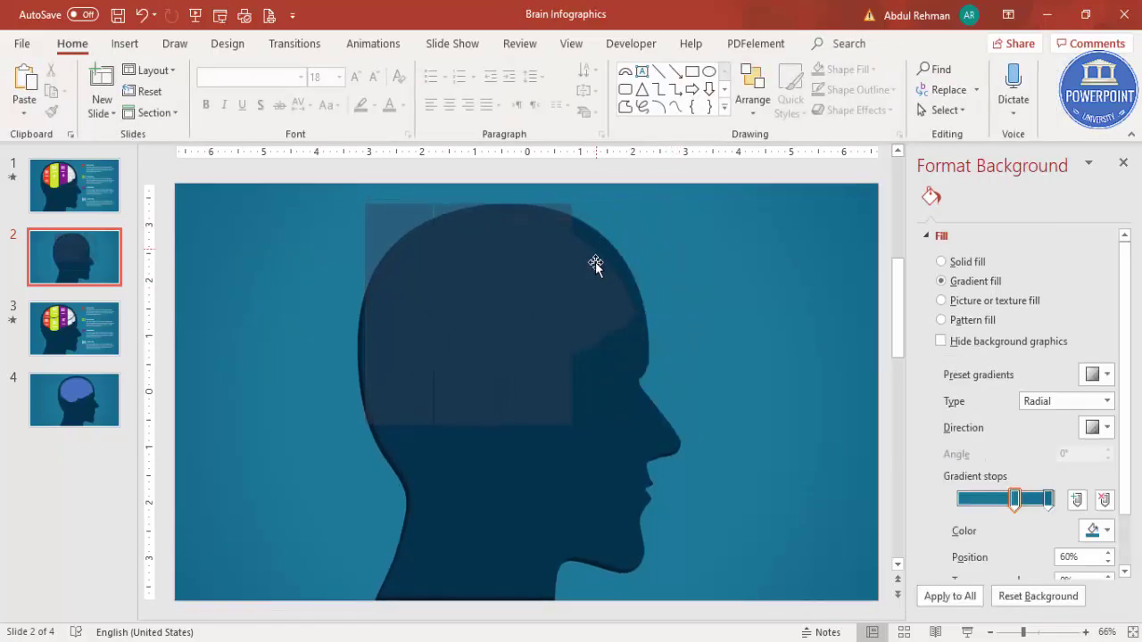
{"action": "left_click", "coordinate": [606, 279]}
{"action": "left_click", "coordinate": [535, 230]}
{"action": "key", "text": "Escape"}
- Delete the leftover fragments outside the brain, including the tall lighter piece
{"action": "left_click", "coordinate": [522, 379]}
{"action": "key", "text": "Delete"}
{"action": "left_click", "coordinate": [411, 387]}
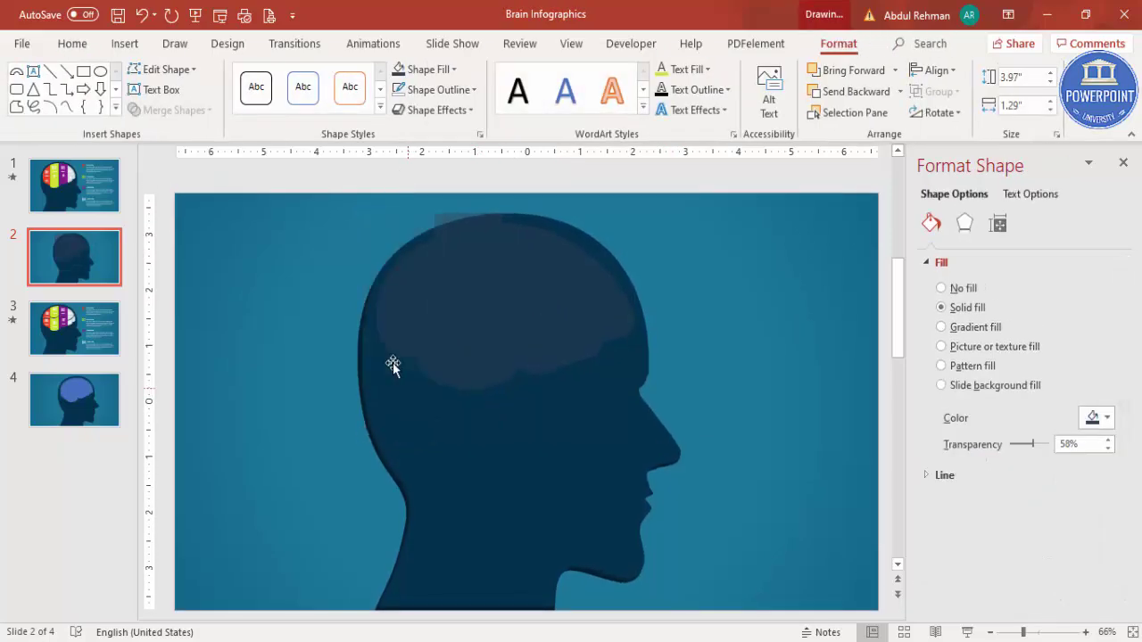
{"action": "key", "text": "Delete"}
{"action": "left_click", "coordinate": [446, 214]}
{"action": "key", "text": "Delete"}
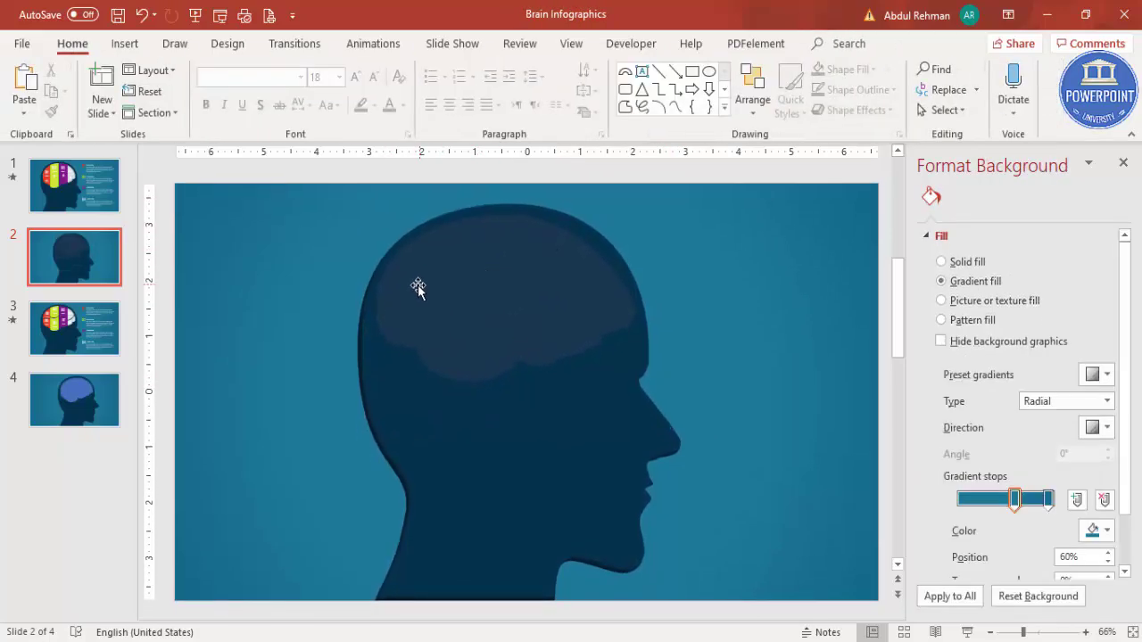
{"action": "left_click", "coordinate": [420, 289]}
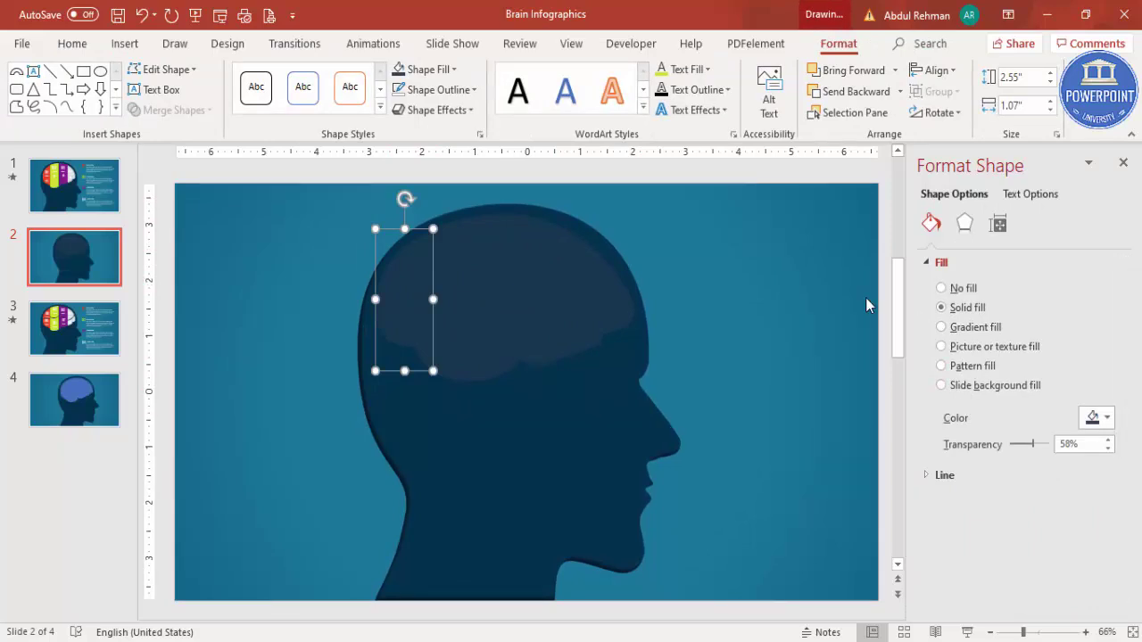
- Fill the left brain slice orange and the second slice light blue
{"action": "left_click", "coordinate": [453, 69]}
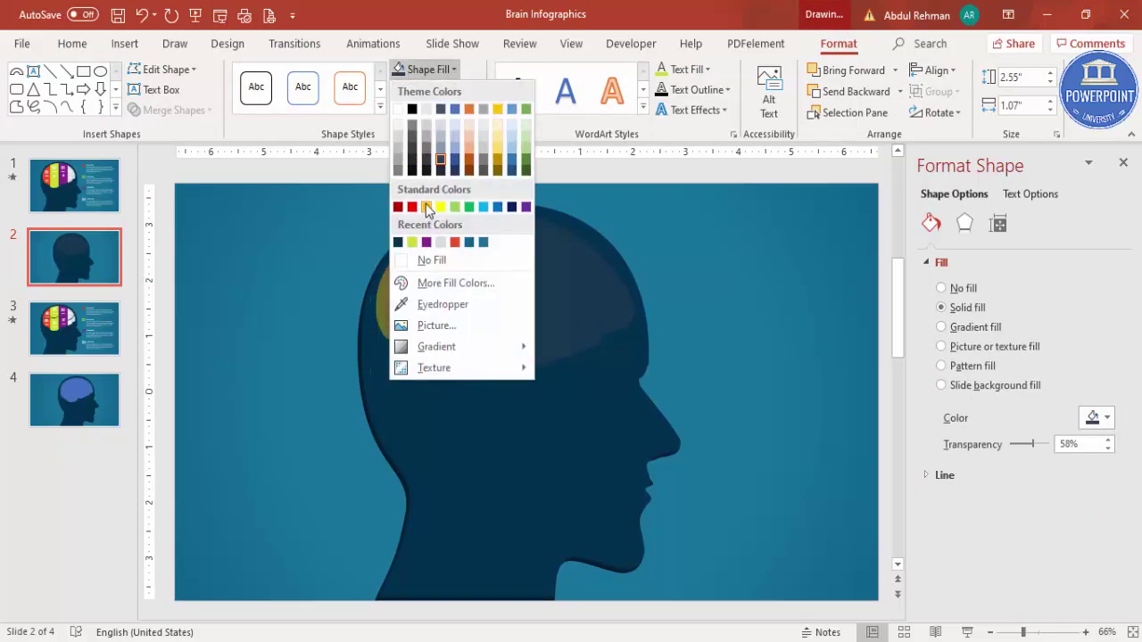
{"action": "left_click", "coordinate": [426, 207]}
{"action": "left_click", "coordinate": [469, 290]}
{"action": "left_click", "coordinate": [437, 72]}
{"action": "left_click", "coordinate": [482, 209]}
- Fill the third slice dark navy and the right-most slice light gray
{"action": "left_click", "coordinate": [525, 278]}
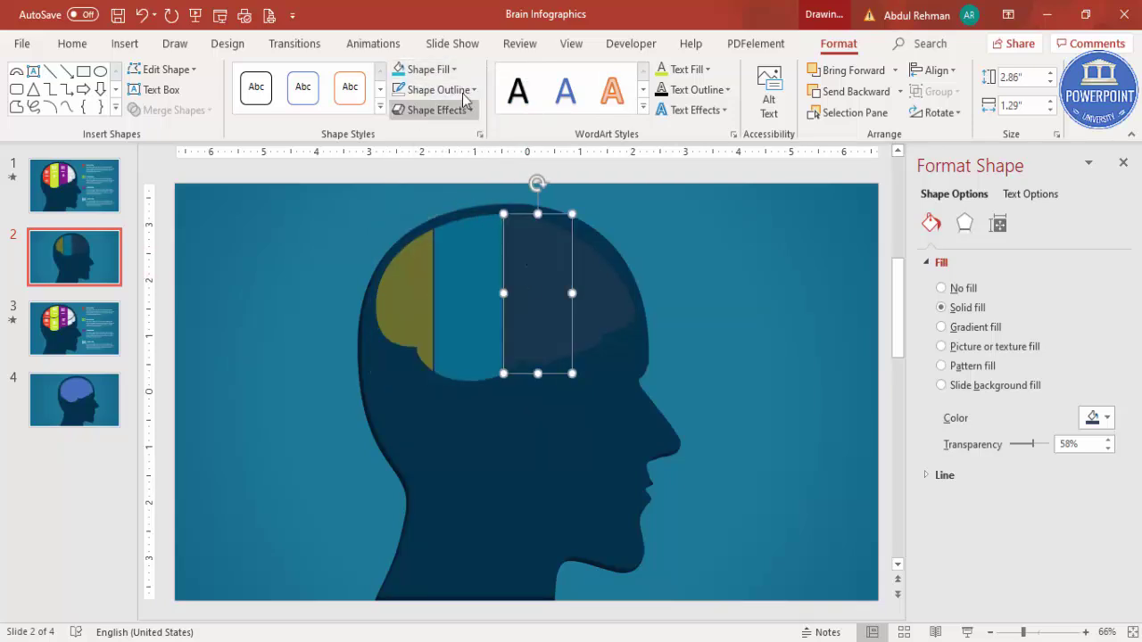
{"action": "left_click", "coordinate": [425, 69]}
{"action": "left_click", "coordinate": [512, 203]}
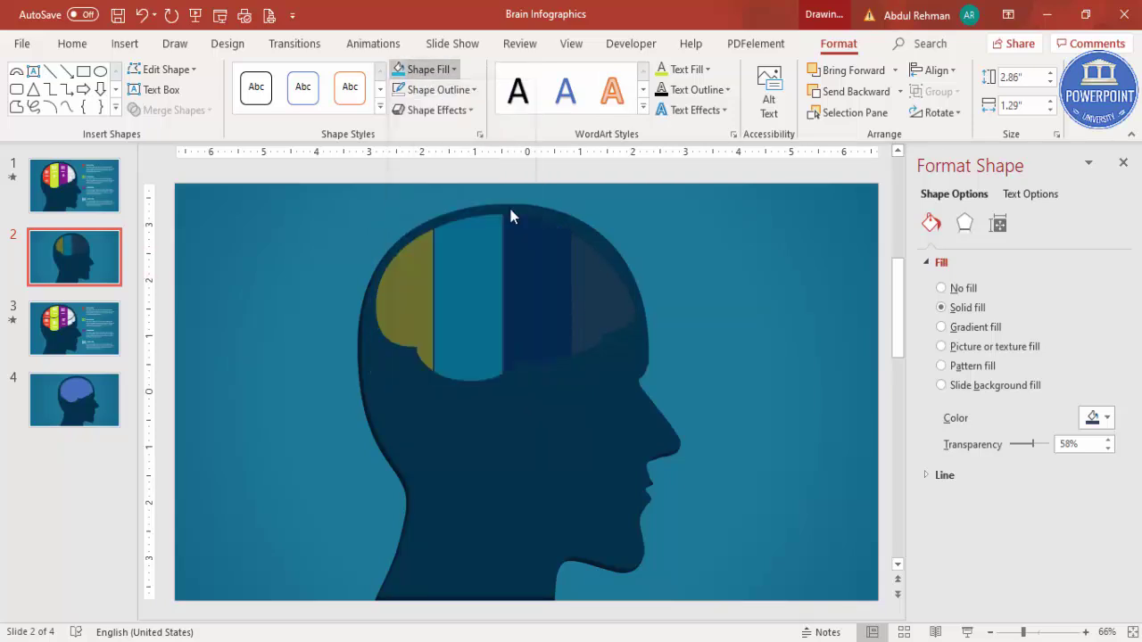
{"action": "left_click", "coordinate": [585, 285]}
{"action": "left_click", "coordinate": [428, 69]}
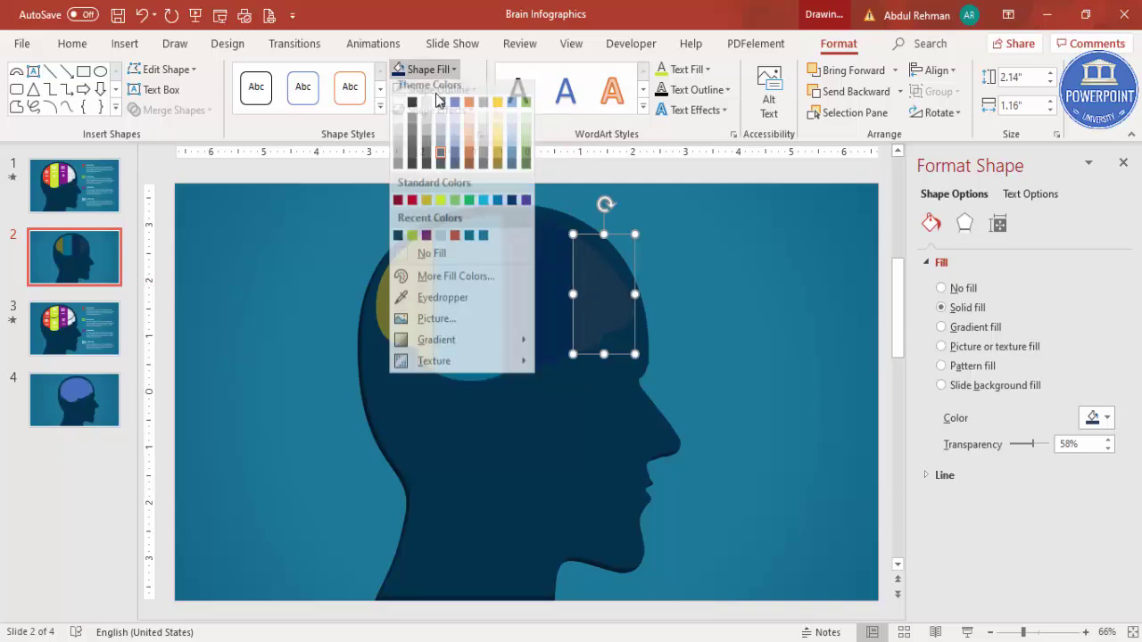
{"action": "left_click", "coordinate": [441, 242]}
- Set all four brain slices to 0% transparency, then reselect the navy slice's fill
{"action": "left_click", "coordinate": [521, 274], "text": "shift"}
{"action": "left_click", "coordinate": [488, 274], "text": "shift"}
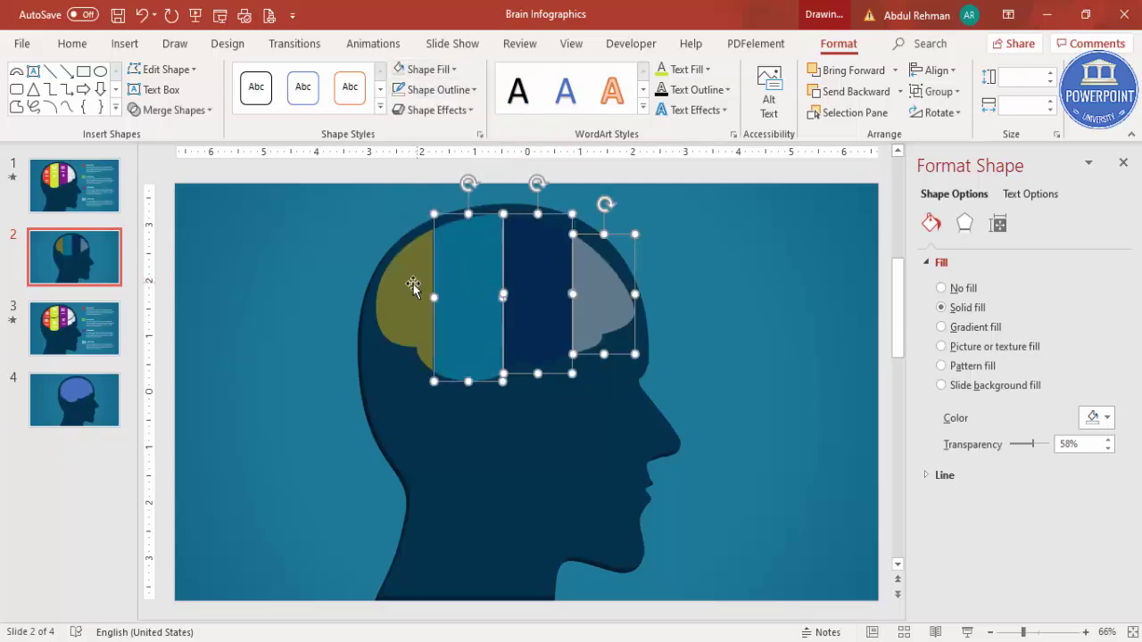
{"action": "left_click", "coordinate": [413, 282], "text": "shift"}
{"action": "left_click_drag", "start_coordinate": [1039, 443], "coordinate": [1011, 447]}
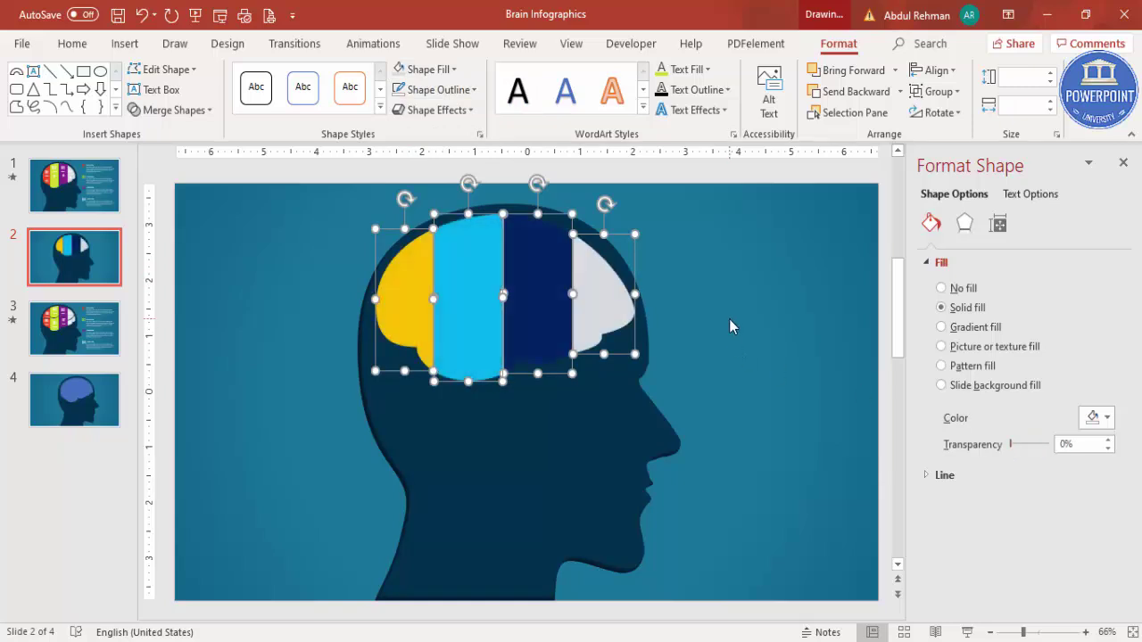
{"action": "left_click", "coordinate": [729, 319]}
{"action": "left_click", "coordinate": [520, 266]}
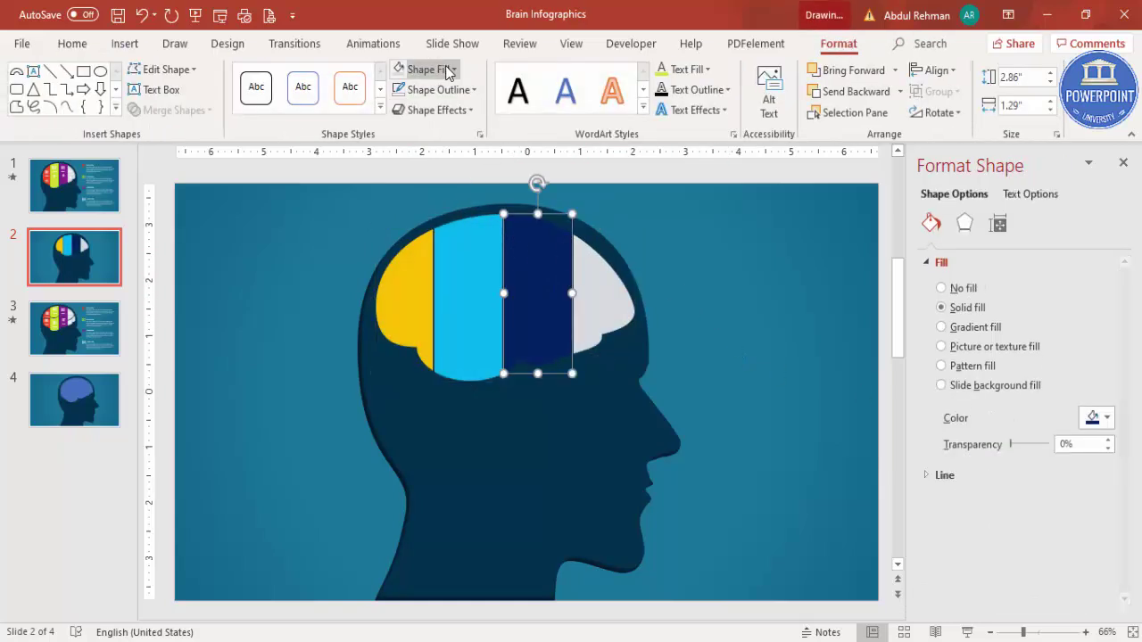
{"action": "left_click", "coordinate": [437, 70]}
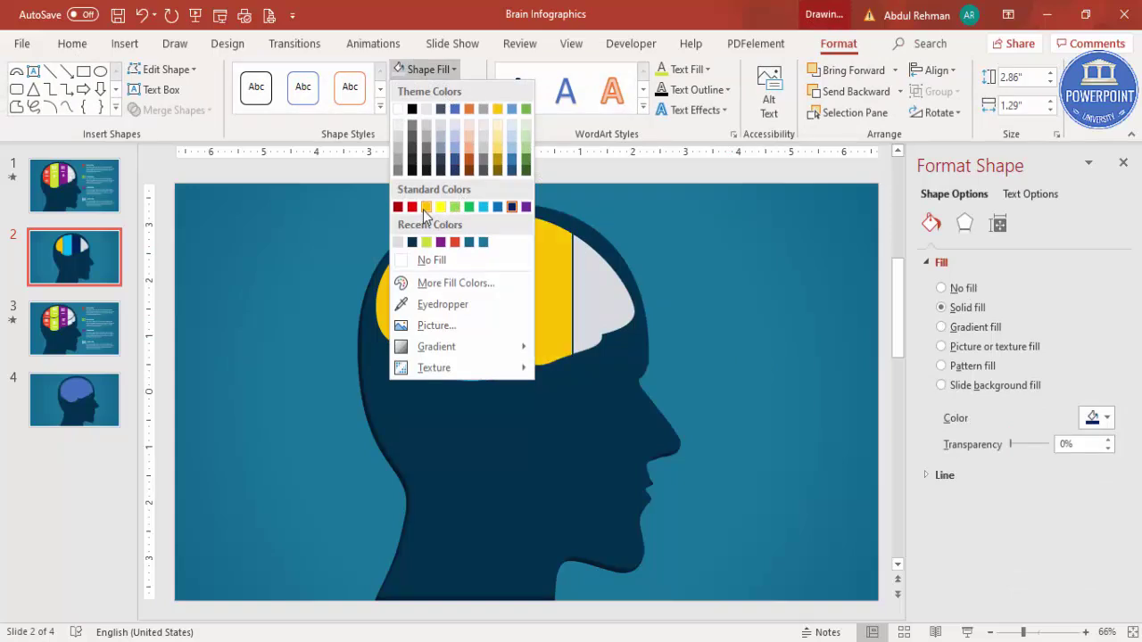